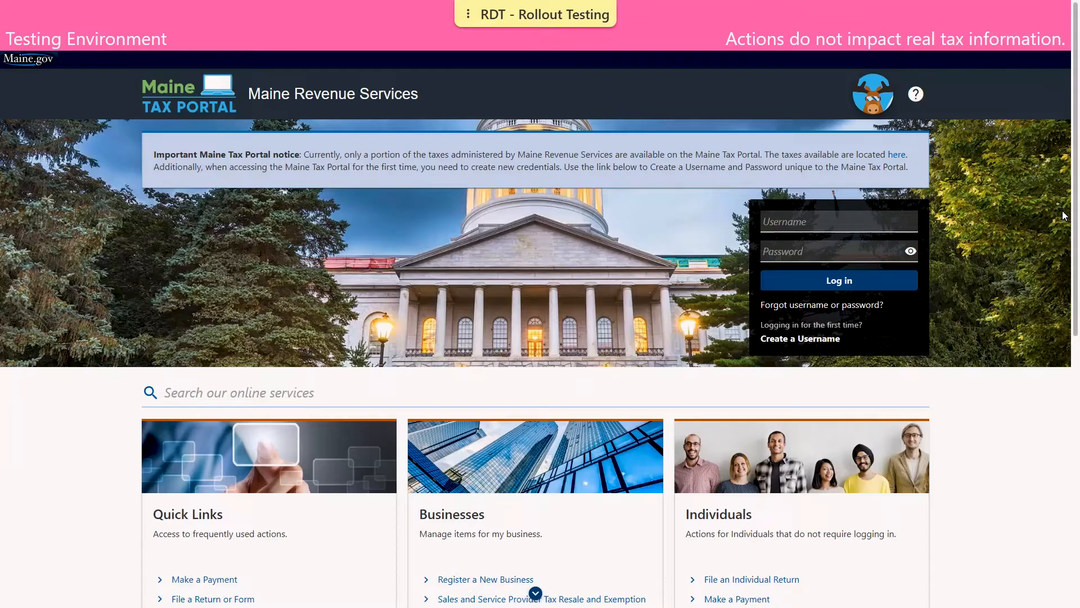
- Go to filing an individual return from the Individuals section of the home page
{"action": "scroll", "coordinate": [1064, 225], "scroll_direction": "down", "scroll_amount": 1}
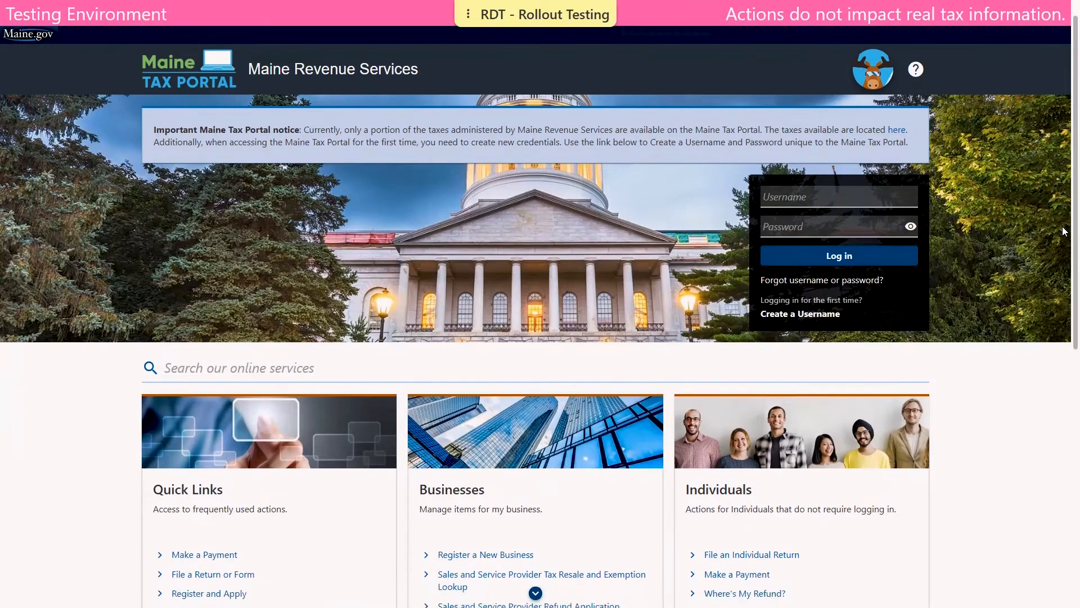
{"action": "scroll", "coordinate": [1064, 243], "scroll_direction": "down", "scroll_amount": 3}
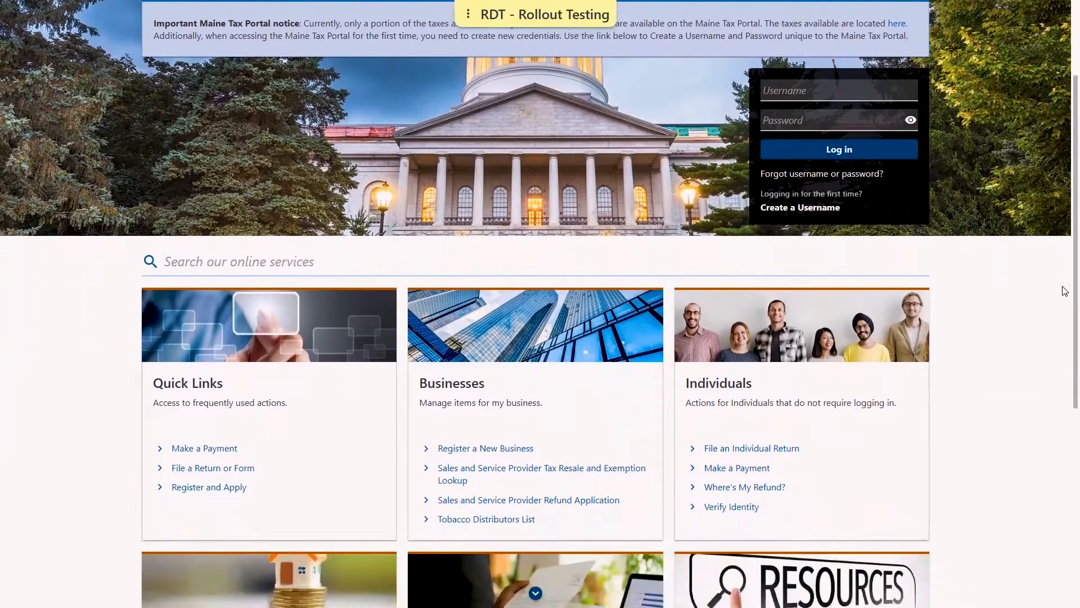
{"action": "scroll", "coordinate": [540, 304], "scroll_direction": "down", "scroll_amount": 3}
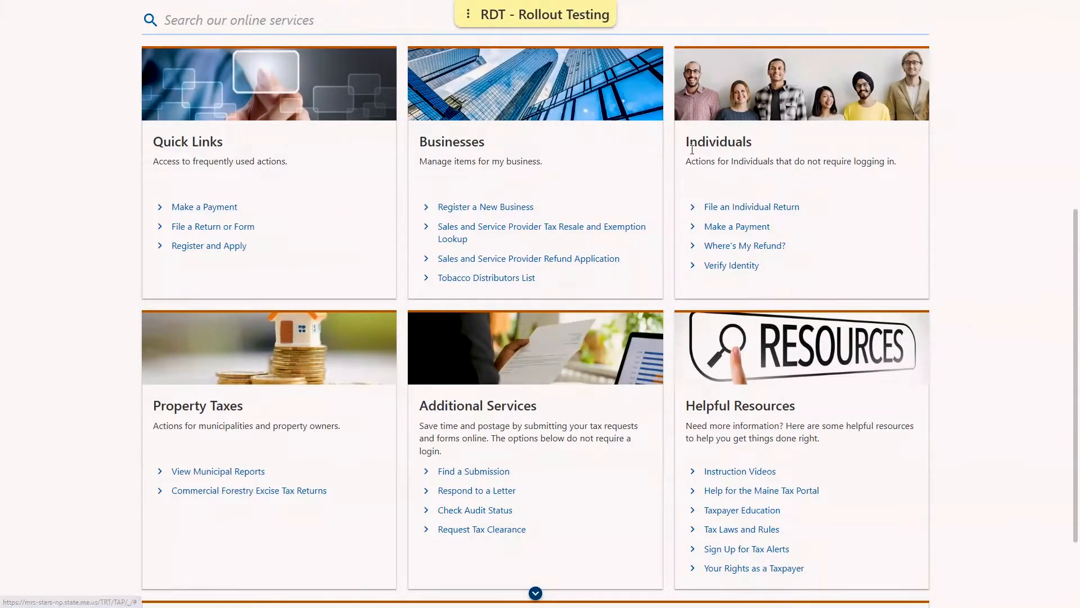
{"action": "left_click", "coordinate": [777, 213]}
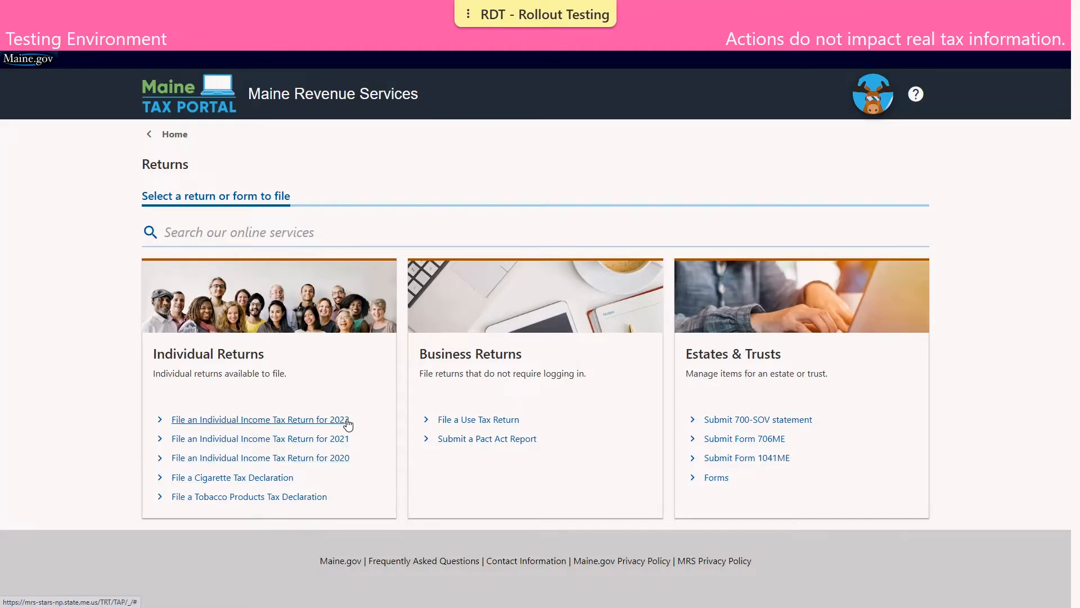
- Start the 2022 Individual Income Tax Return and review its required-documentation instructions
{"action": "left_click", "coordinate": [347, 422]}
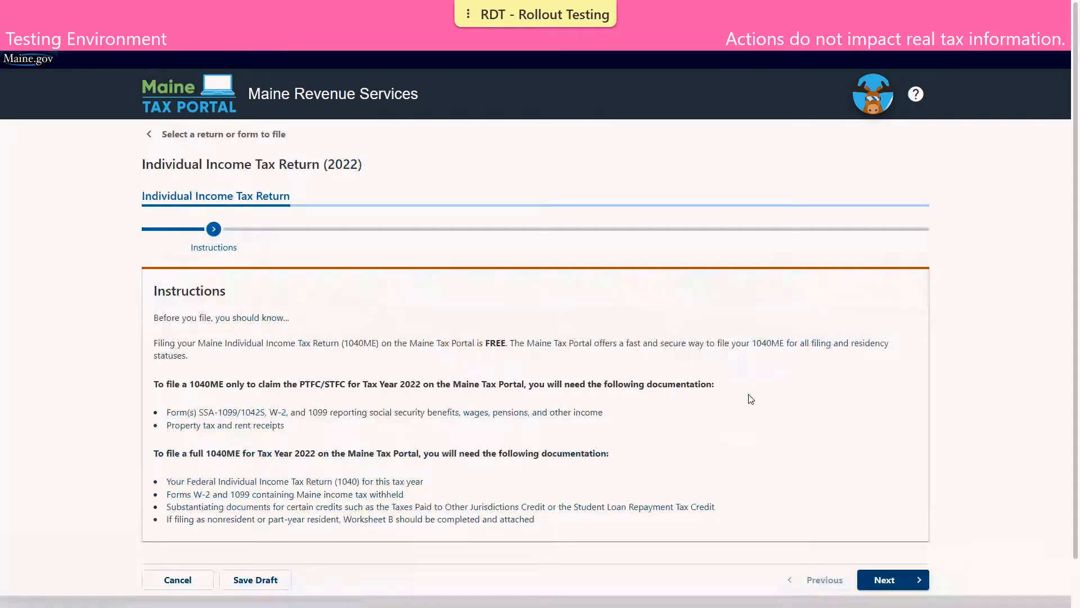
{"action": "scroll", "coordinate": [746, 399], "scroll_direction": "down", "scroll_amount": 1}
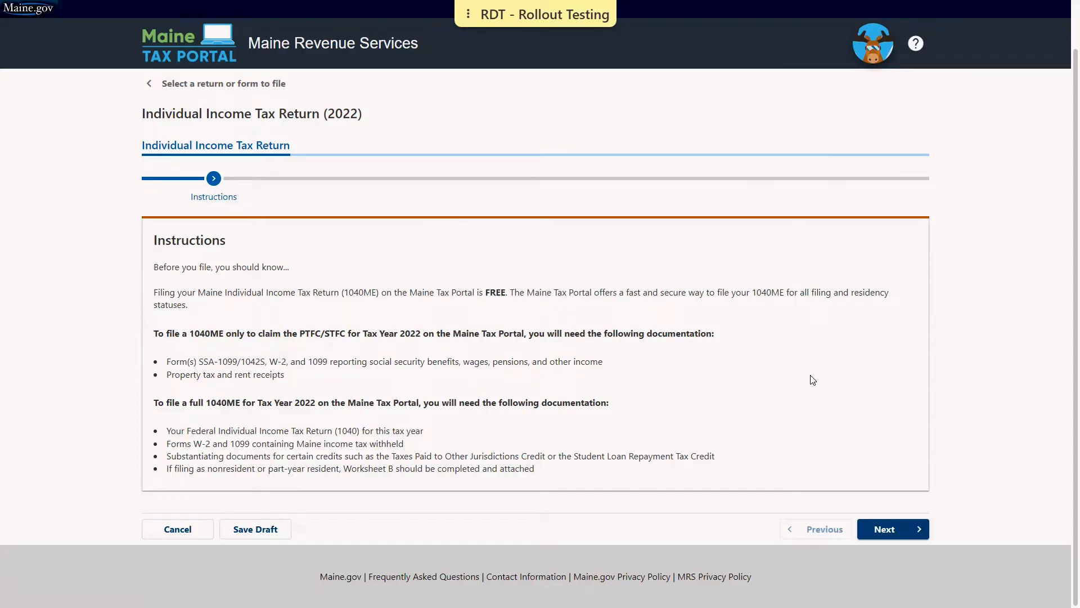
- Continue past the instructions to the Paid Preparer step
{"action": "left_click", "coordinate": [914, 533]}
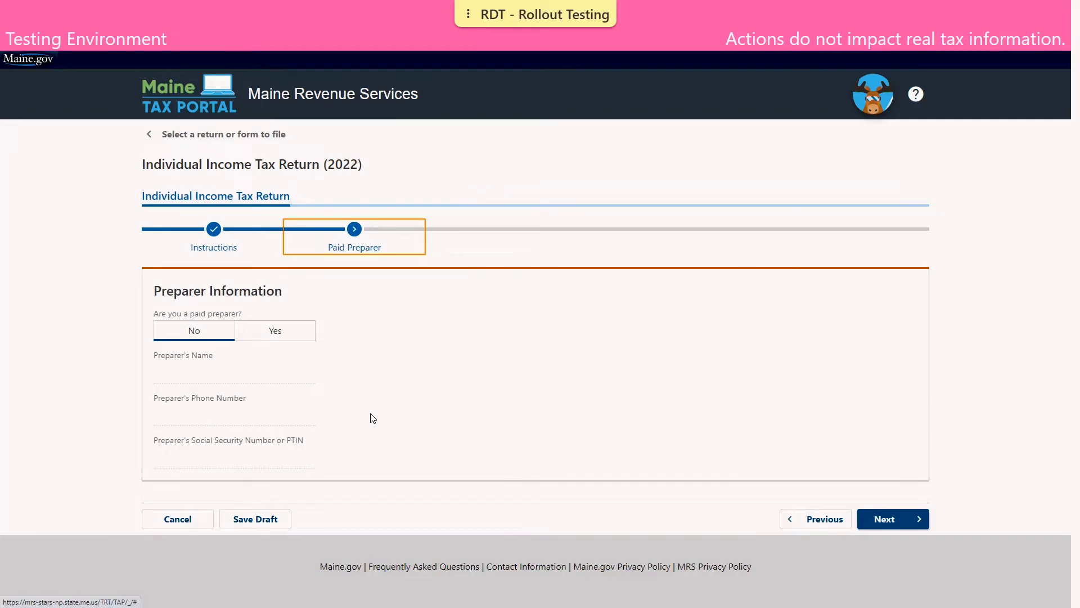
- Answer No to both the paid preparer and third party designee questions
{"action": "left_click", "coordinate": [194, 333]}
{"action": "left_click", "coordinate": [891, 519]}
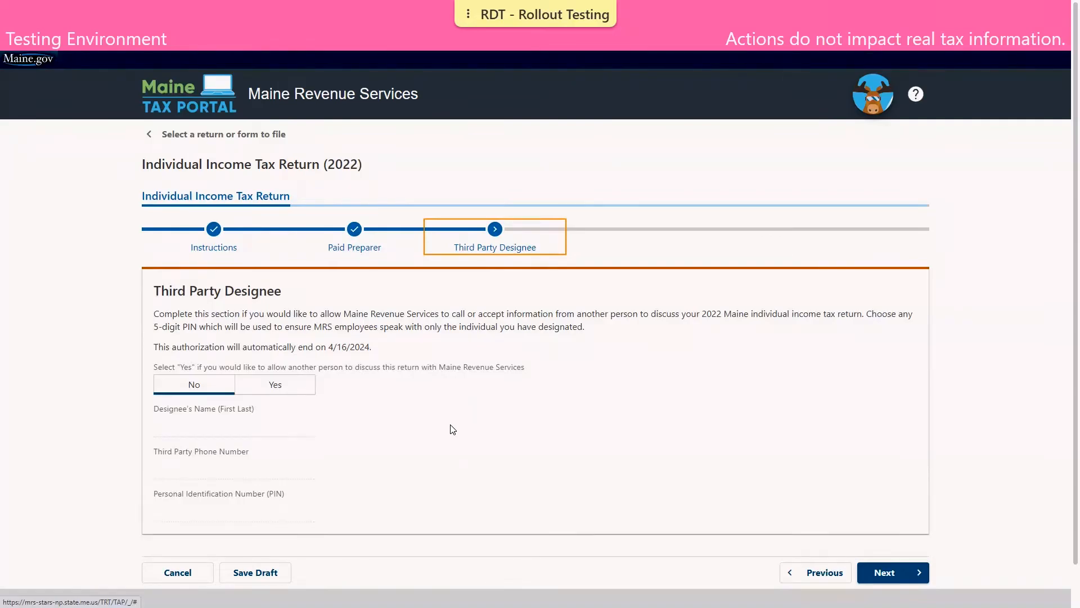
{"action": "left_click", "coordinate": [911, 569]}
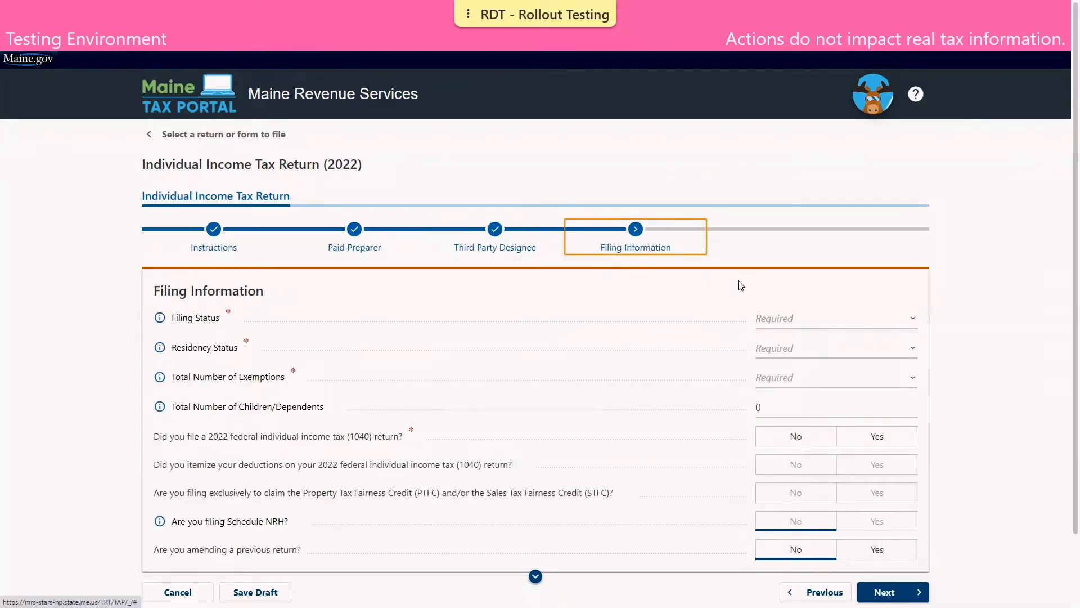
{"action": "scroll", "coordinate": [850, 289], "scroll_direction": "down", "scroll_amount": 1}
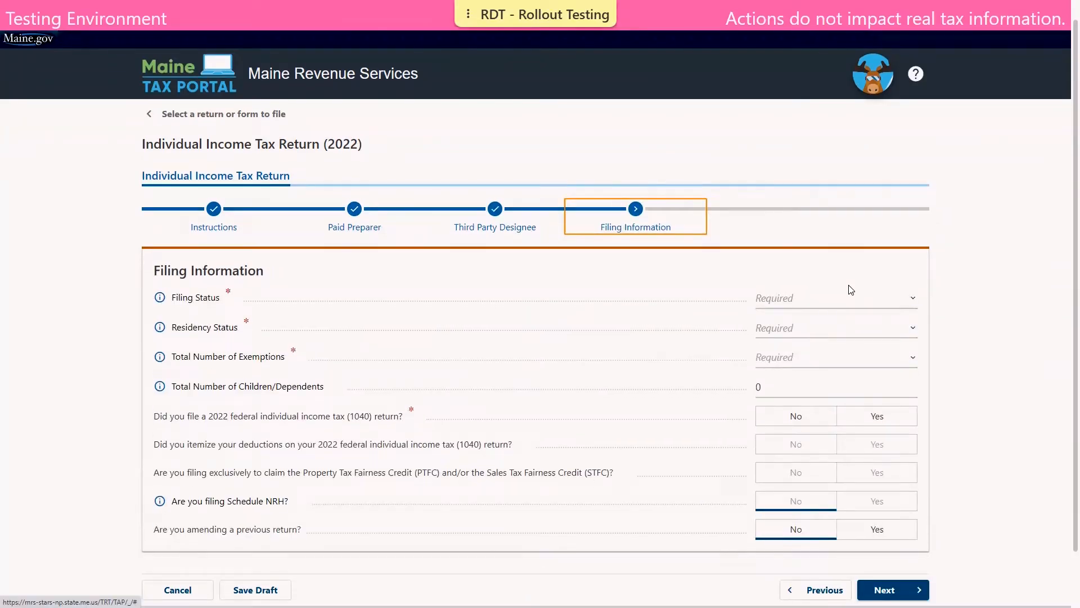
{"action": "scroll", "coordinate": [850, 289], "scroll_direction": "down", "scroll_amount": 1}
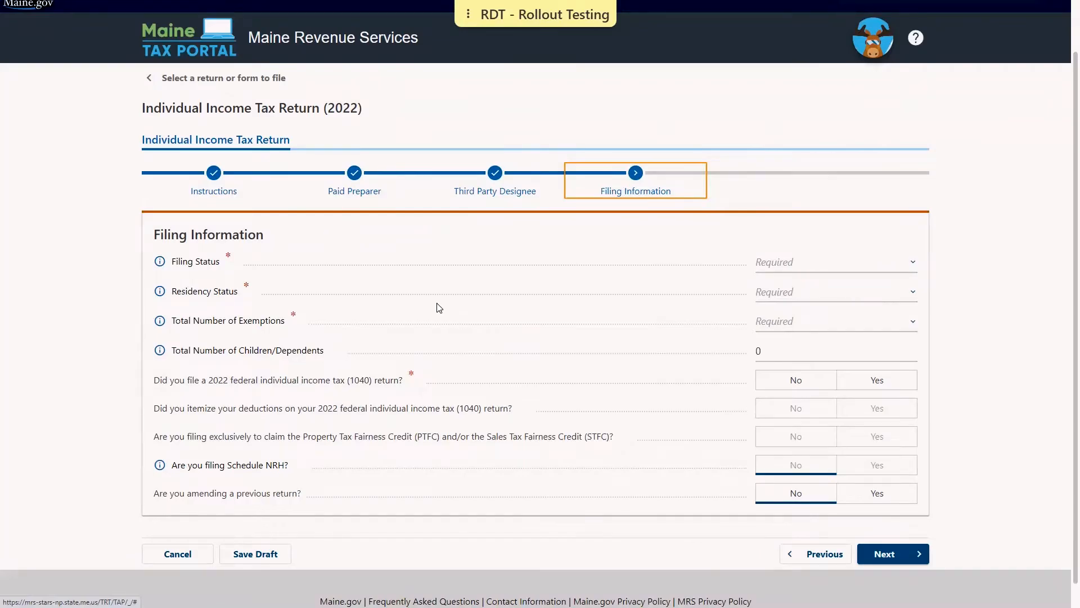
{"action": "scroll", "coordinate": [439, 307], "scroll_direction": "up", "scroll_amount": 1}
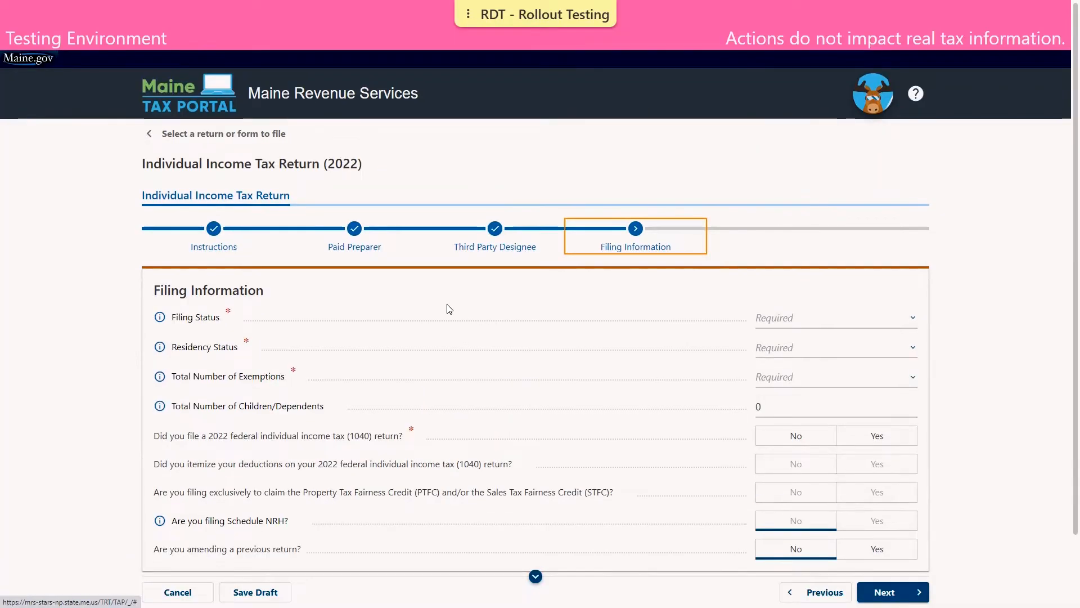
{"action": "scroll", "coordinate": [449, 309], "scroll_direction": "down", "scroll_amount": 1}
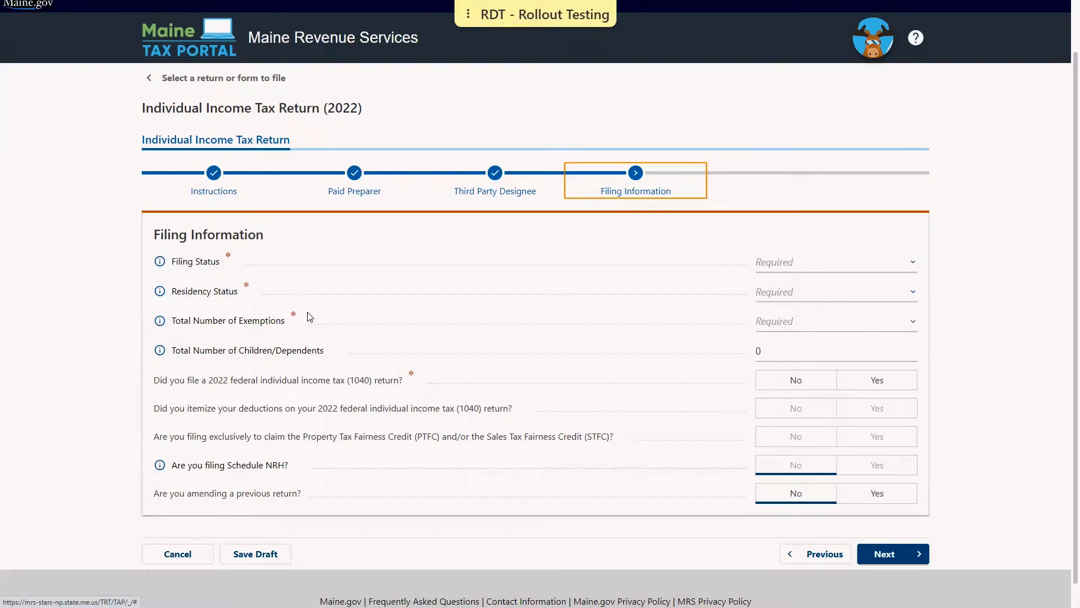
{"action": "left_click", "coordinate": [159, 262]}
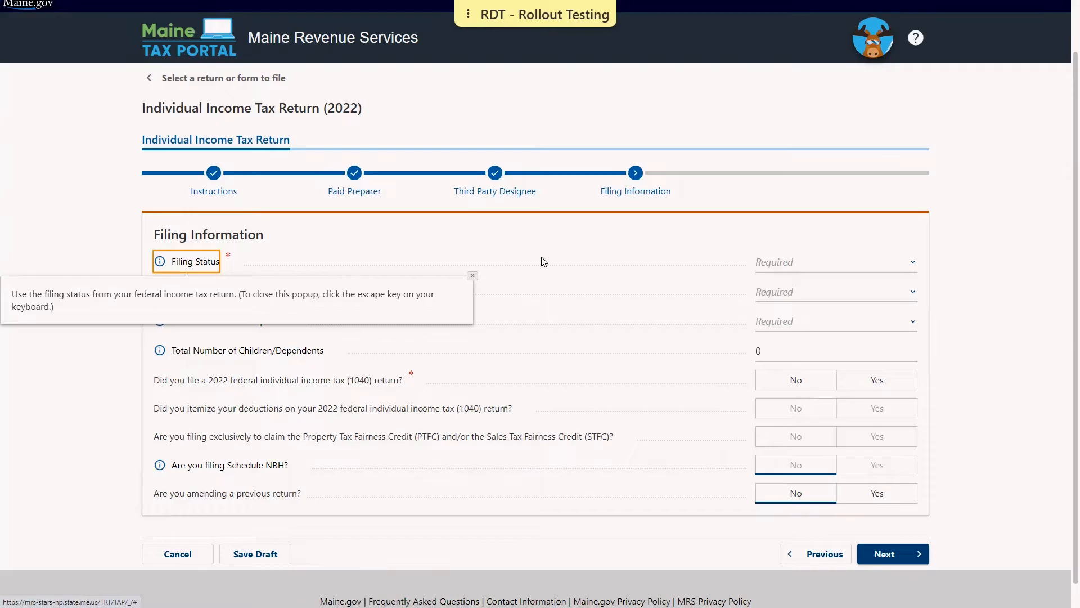
{"action": "key", "text": "Escape"}
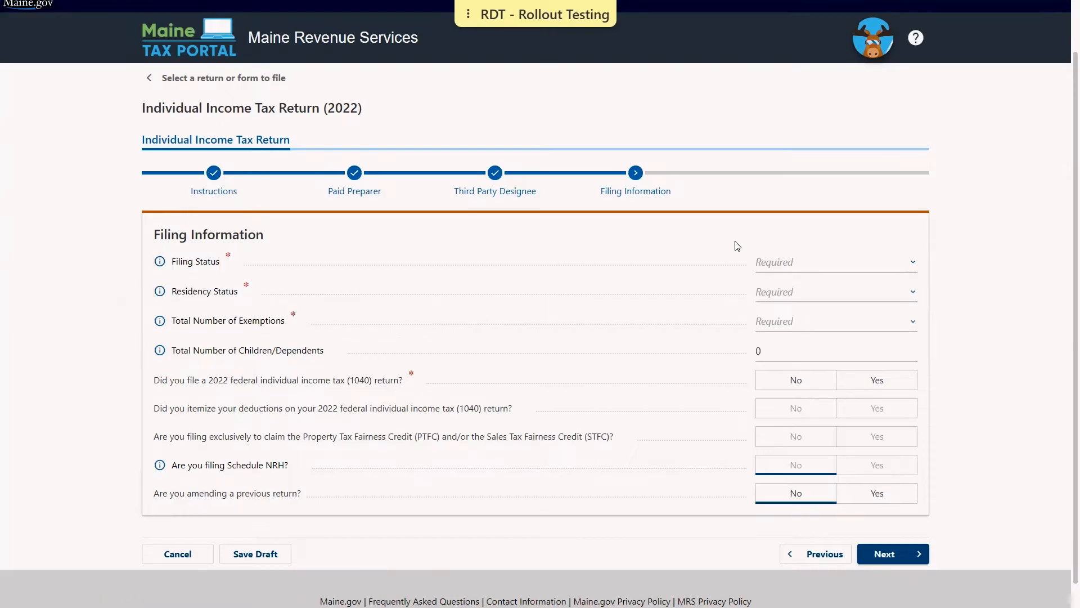
- Choose Single filing status, Resident residency and 1 total exemption
{"action": "left_click", "coordinate": [809, 265]}
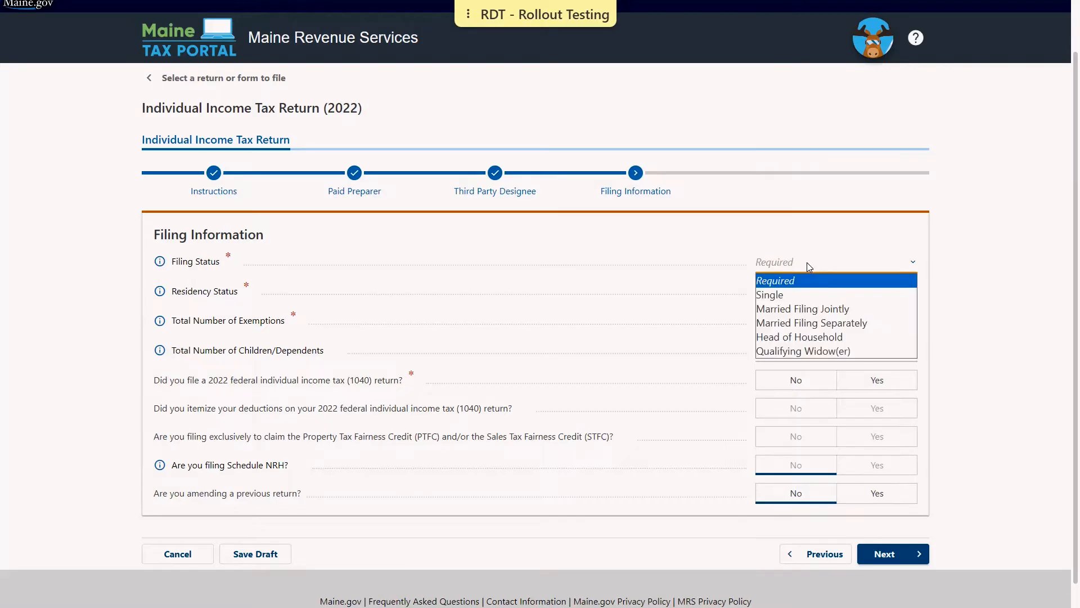
{"action": "left_click", "coordinate": [788, 295]}
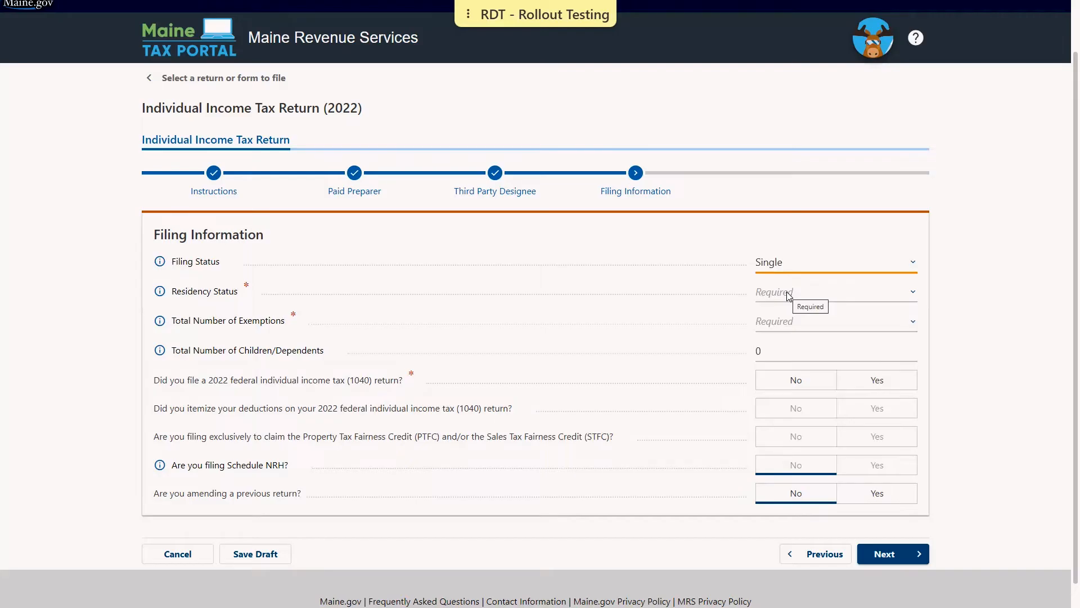
{"action": "left_click", "coordinate": [788, 295]}
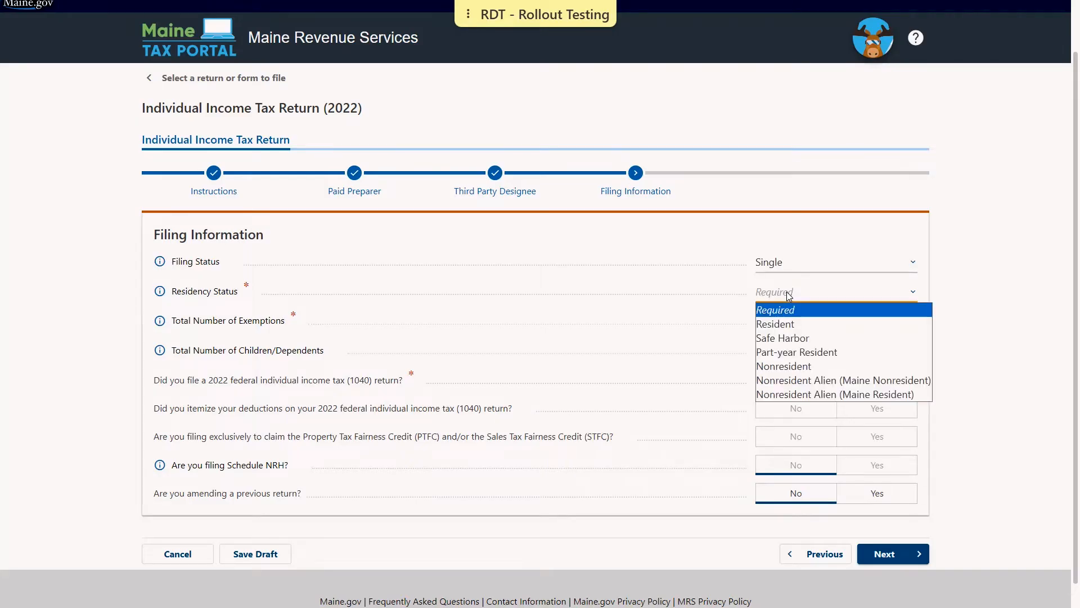
{"action": "left_click", "coordinate": [785, 326]}
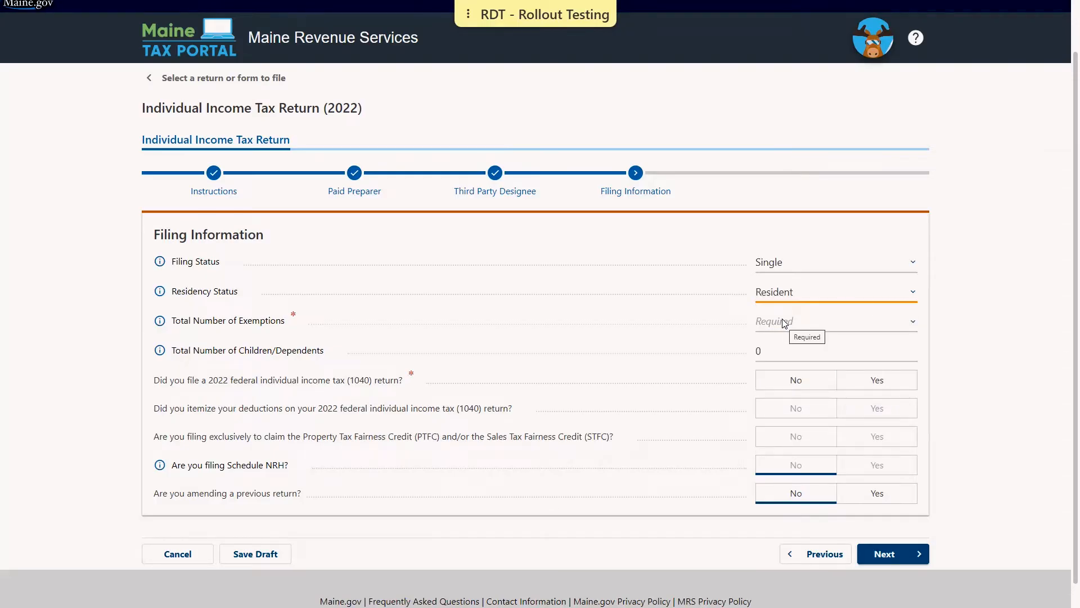
{"action": "left_click", "coordinate": [782, 318]}
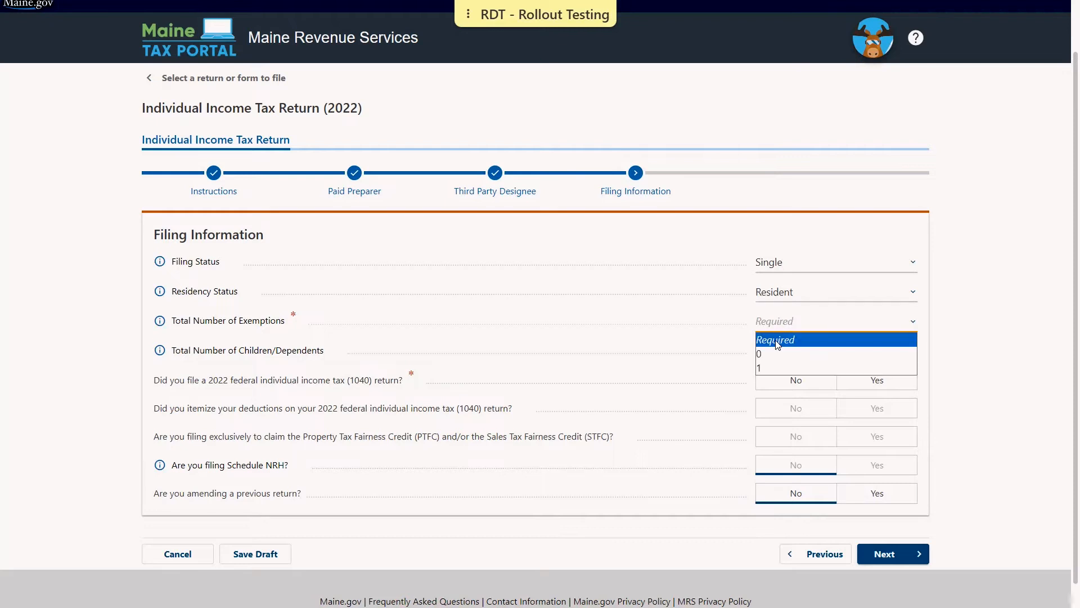
{"action": "left_click", "coordinate": [771, 369]}
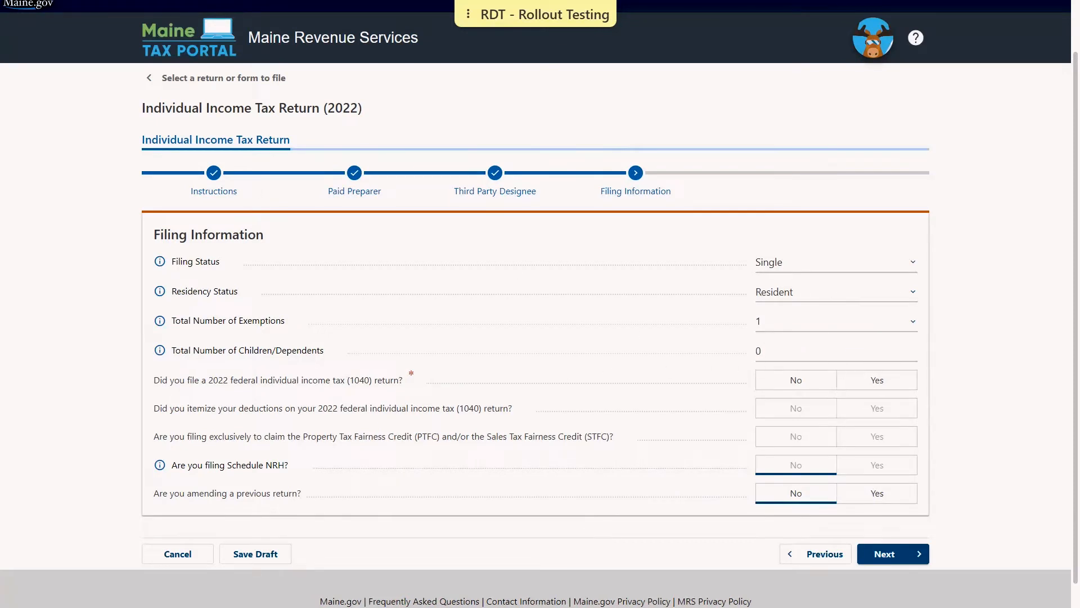
- Enter 1 dependent, answer Yes to filing a 2022 federal return and No to itemizing
{"action": "left_click", "coordinate": [809, 348]}
{"action": "type", "text": "1"}
{"action": "left_click", "coordinate": [737, 386]}
{"action": "left_click", "coordinate": [875, 381]}
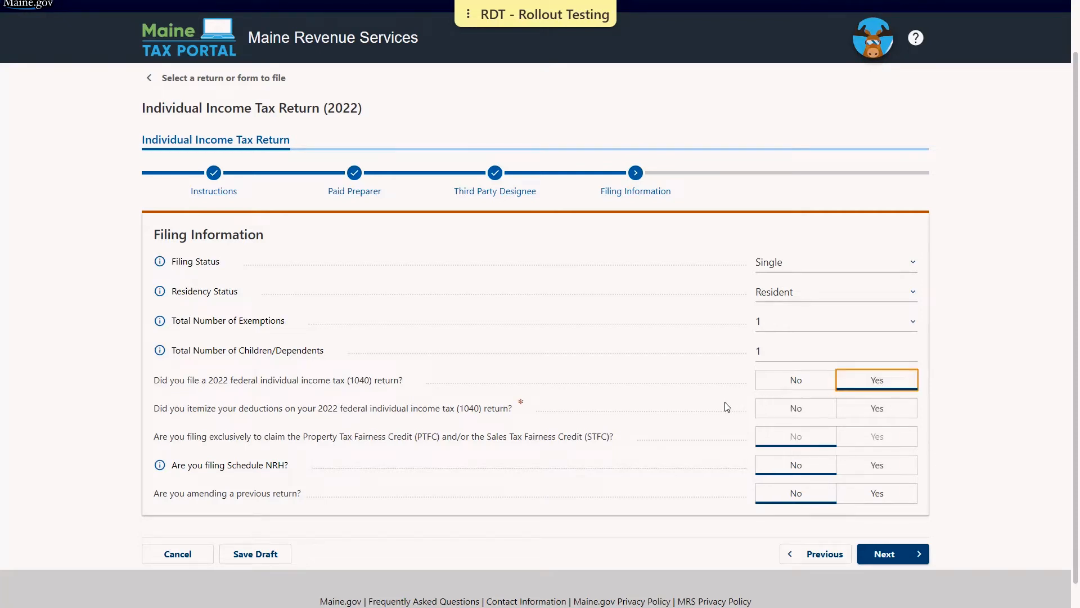
{"action": "left_click", "coordinate": [778, 416]}
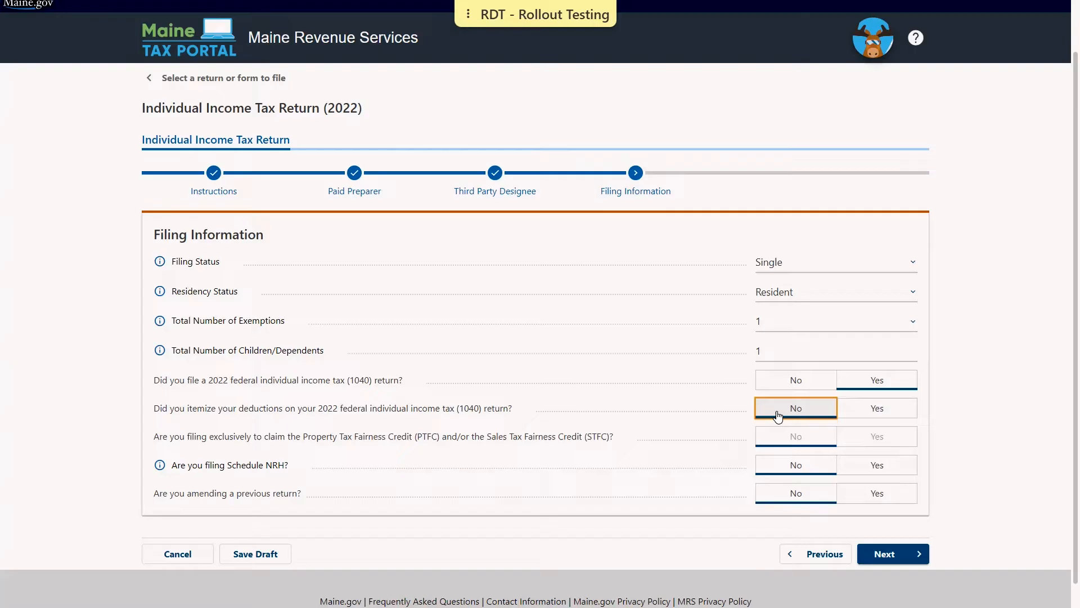
{"action": "left_click", "coordinate": [898, 553]}
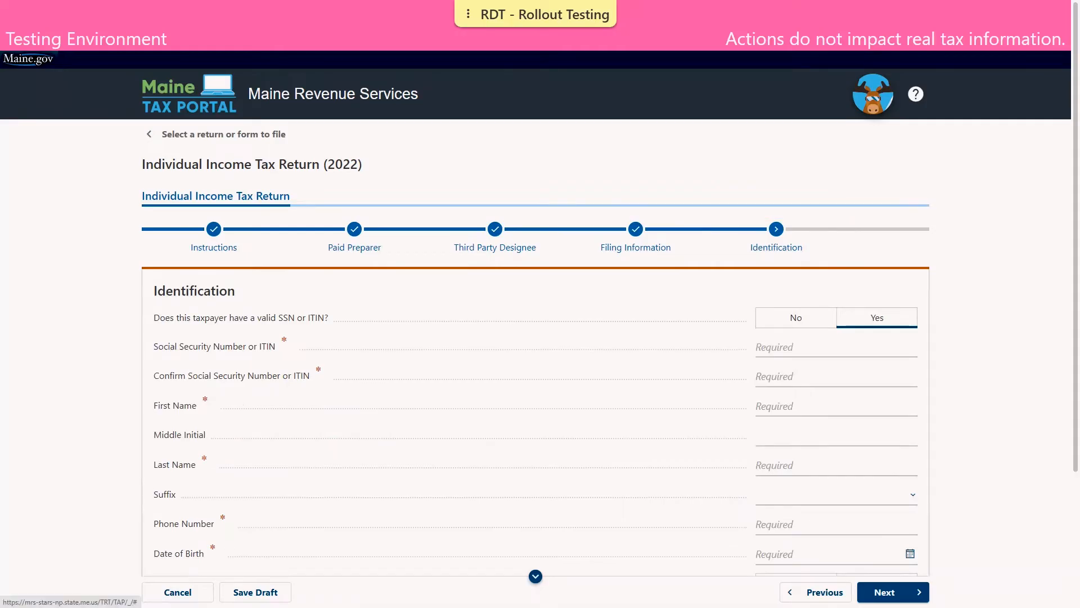
- Enter and confirm the taxpayer's social security number, then their first and last name
{"action": "scroll", "coordinate": [694, 302], "scroll_direction": "down", "scroll_amount": 1}
{"action": "scroll", "coordinate": [694, 302], "scroll_direction": "down", "scroll_amount": 1}
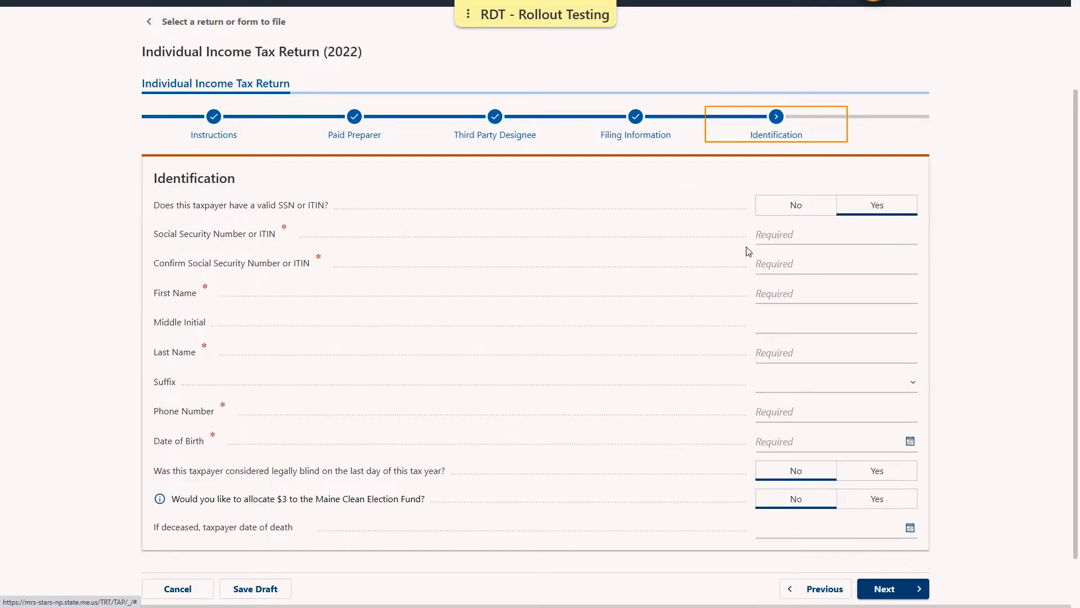
{"action": "left_click", "coordinate": [768, 239]}
{"action": "type", "text": "232"}
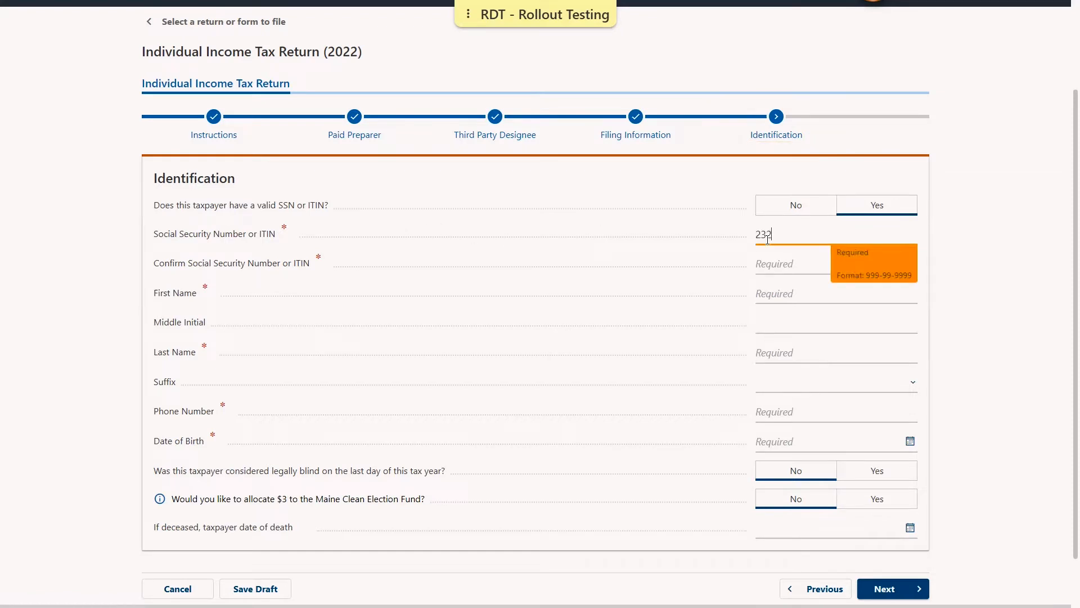
{"action": "type", "text": "-32-3232"}
{"action": "left_click", "coordinate": [771, 264]}
{"action": "type", "text": "232-32-3"}
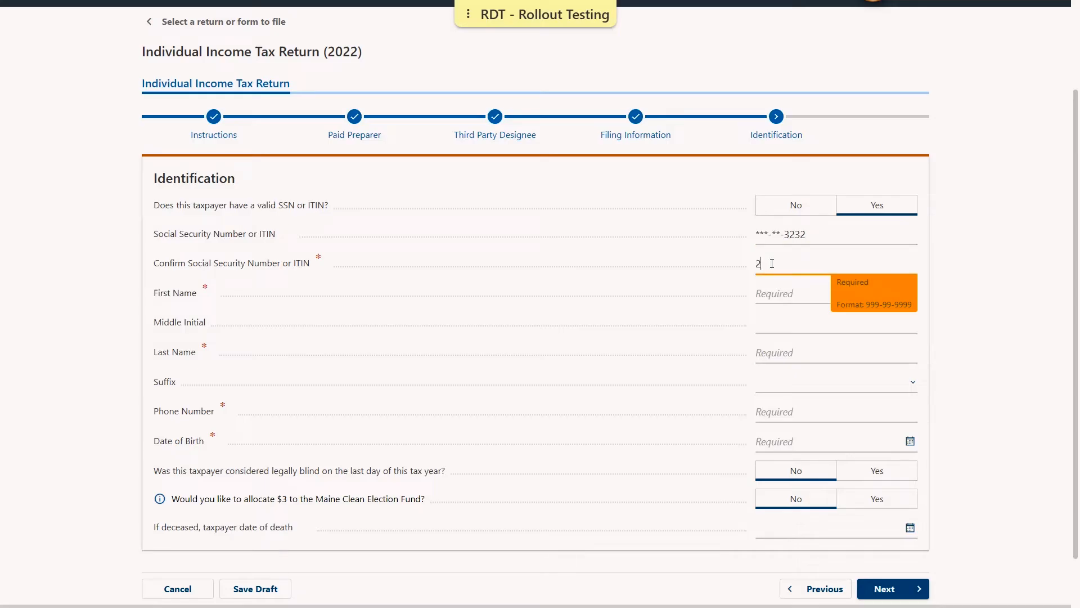
{"action": "type", "text": "232"}
{"action": "left_click", "coordinate": [776, 292]}
{"action": "type", "text": "TOM"}
{"action": "key", "text": "Tab"}
{"action": "key", "text": "Tab"}
{"action": "type", "text": "TAXPAYER"}
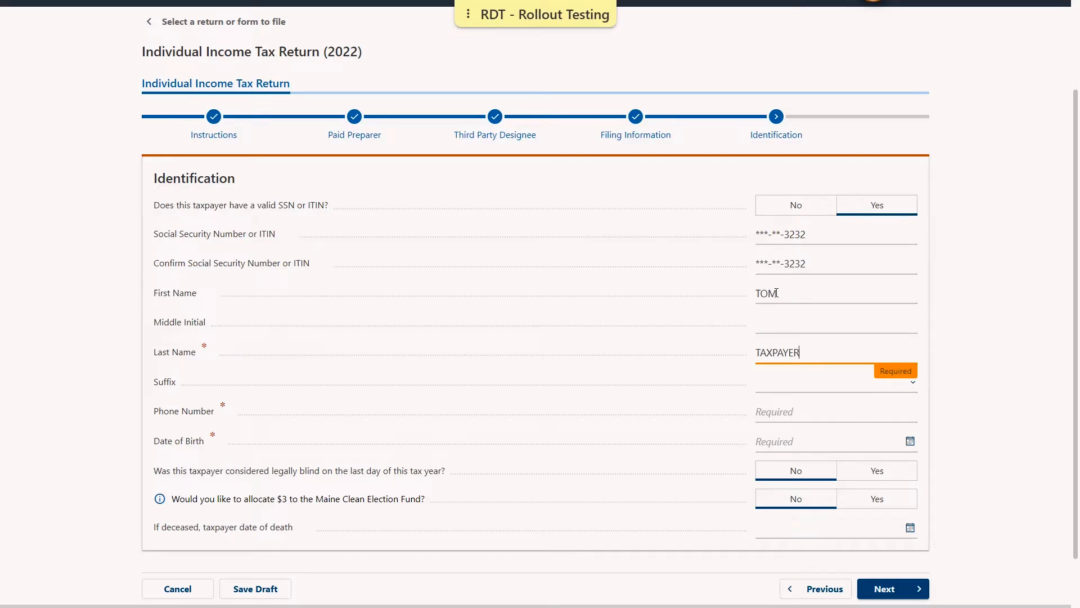
{"action": "key", "text": "Tab"}
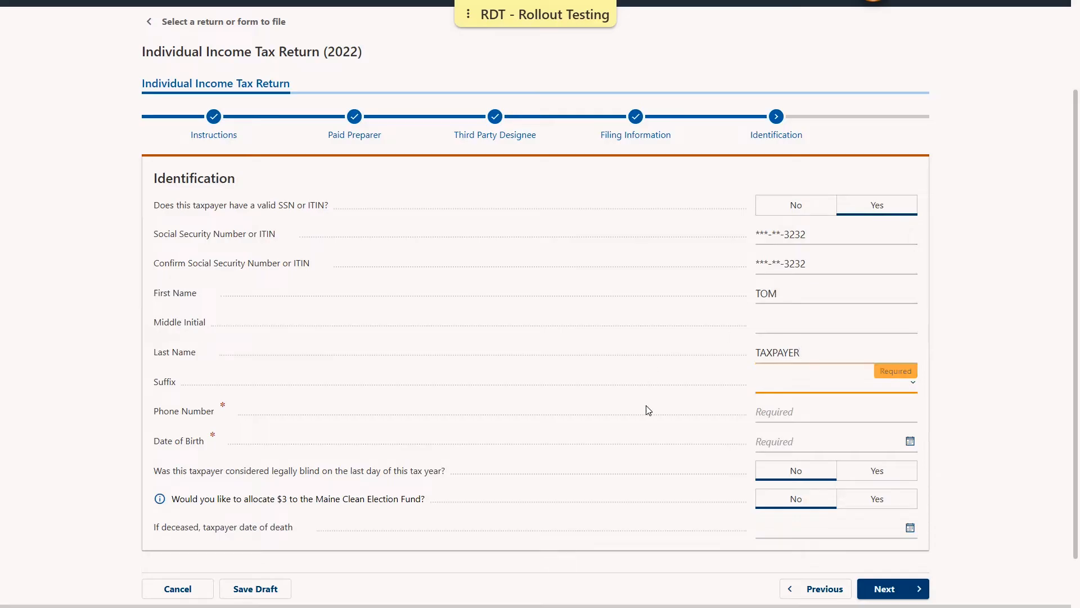
- Add the taxpayer's phone number and date of birth
{"action": "left_click", "coordinate": [826, 411]}
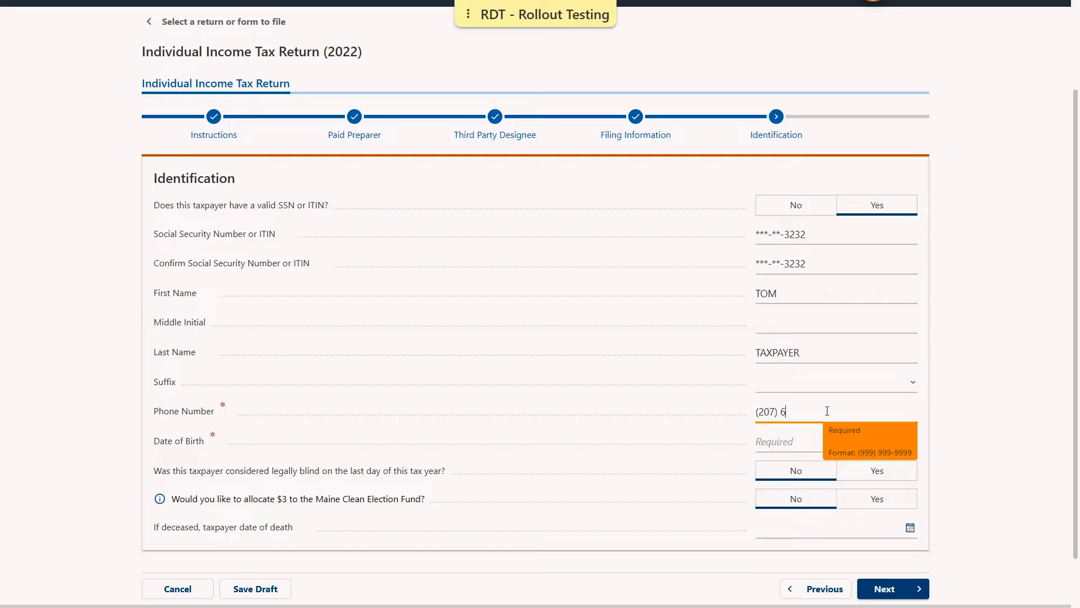
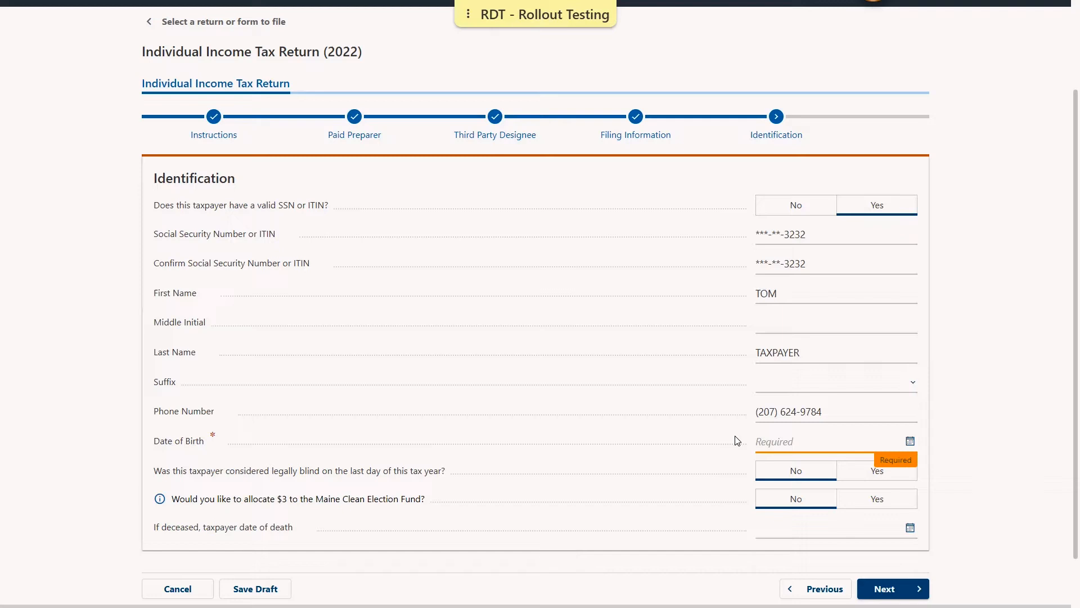
{"action": "type", "text": "01011990"}
{"action": "left_click", "coordinate": [712, 436]}
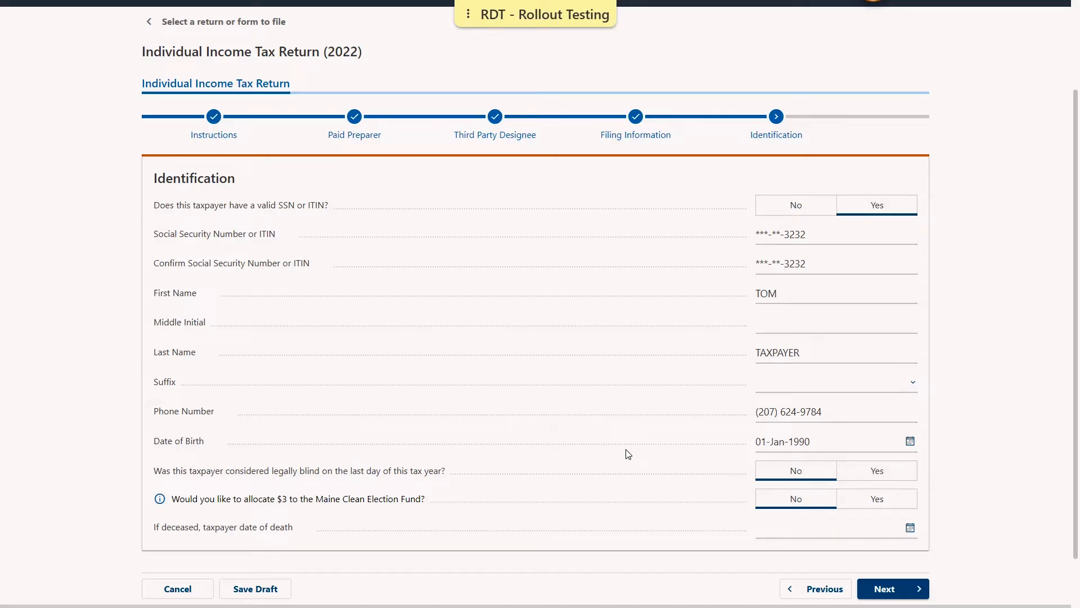
{"action": "scroll", "coordinate": [628, 453], "scroll_direction": "down", "scroll_amount": 1}
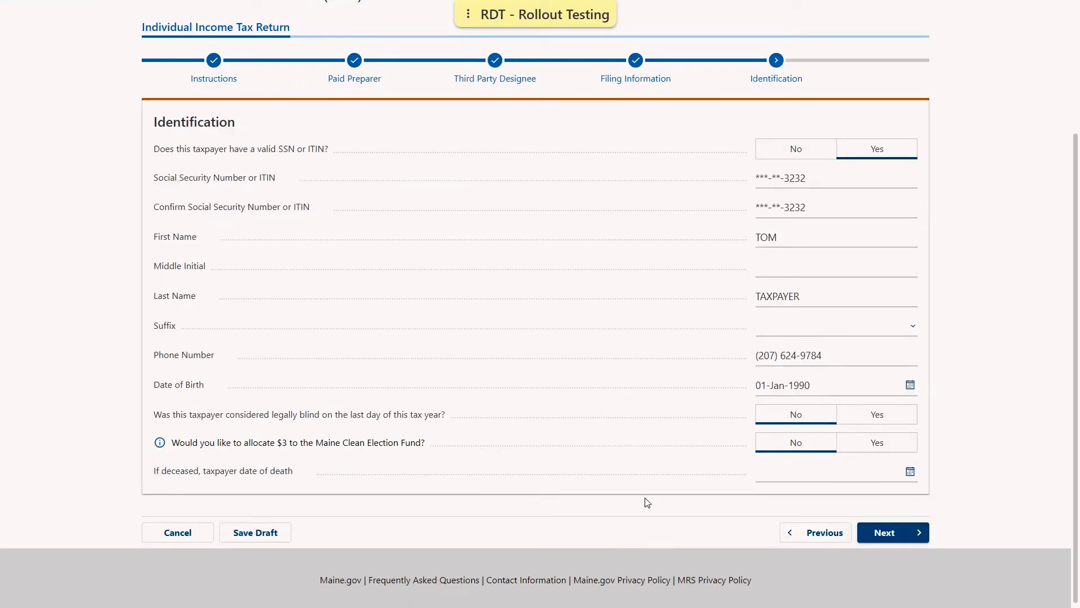
- Enter the taxpayer's Maine street, city, state and ZIP, and have USPS verify the address
{"action": "left_click", "coordinate": [907, 538]}
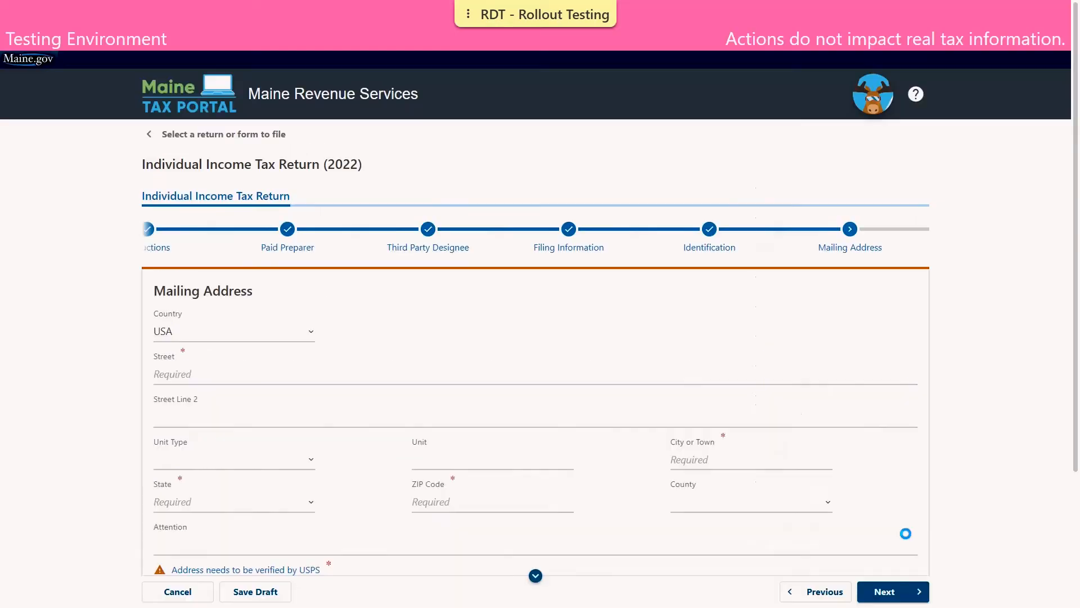
{"action": "left_click", "coordinate": [213, 319]}
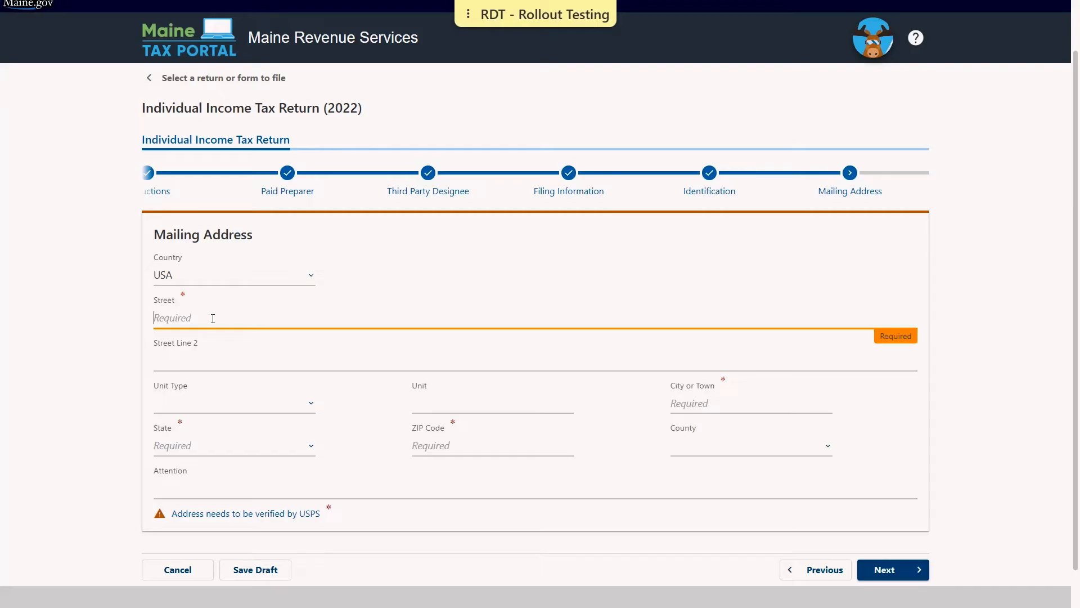
{"action": "type", "text": "51 COMMERCE DR"}
{"action": "key", "text": "Tab"}
{"action": "key", "text": "Tab"}
{"action": "key", "text": "Tab"}
{"action": "key", "text": "Tab"}
{"action": "type", "text": "AUGUSTA"}
{"action": "key", "text": "Tab"}
{"action": "key", "text": "m"}
{"action": "key", "text": "Tab"}
{"action": "type", "text": "04330-0000"}
{"action": "key", "text": "Tab"}
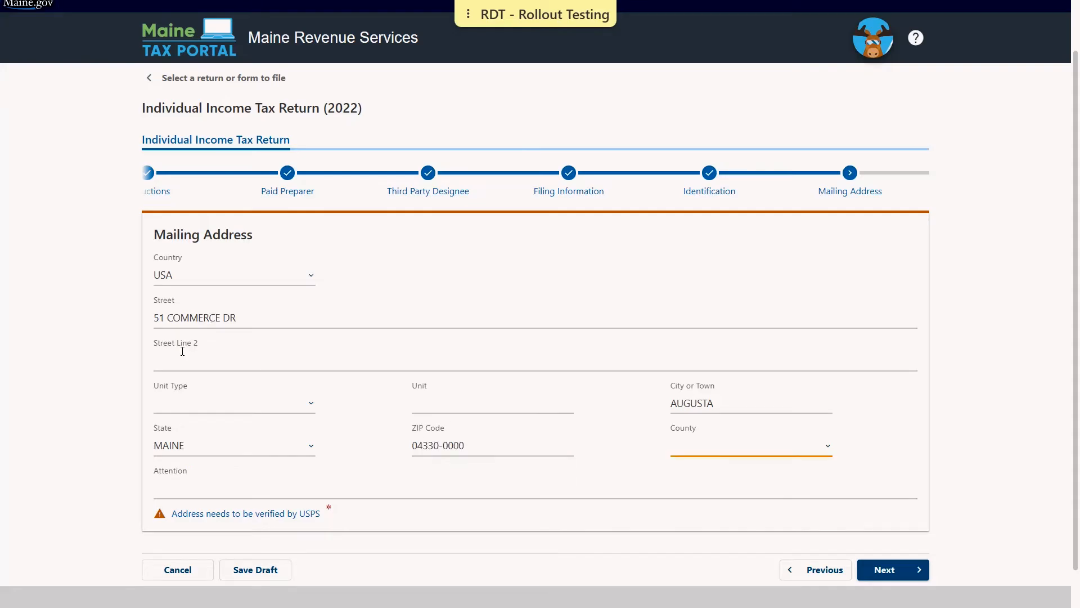
{"action": "left_click", "coordinate": [253, 516]}
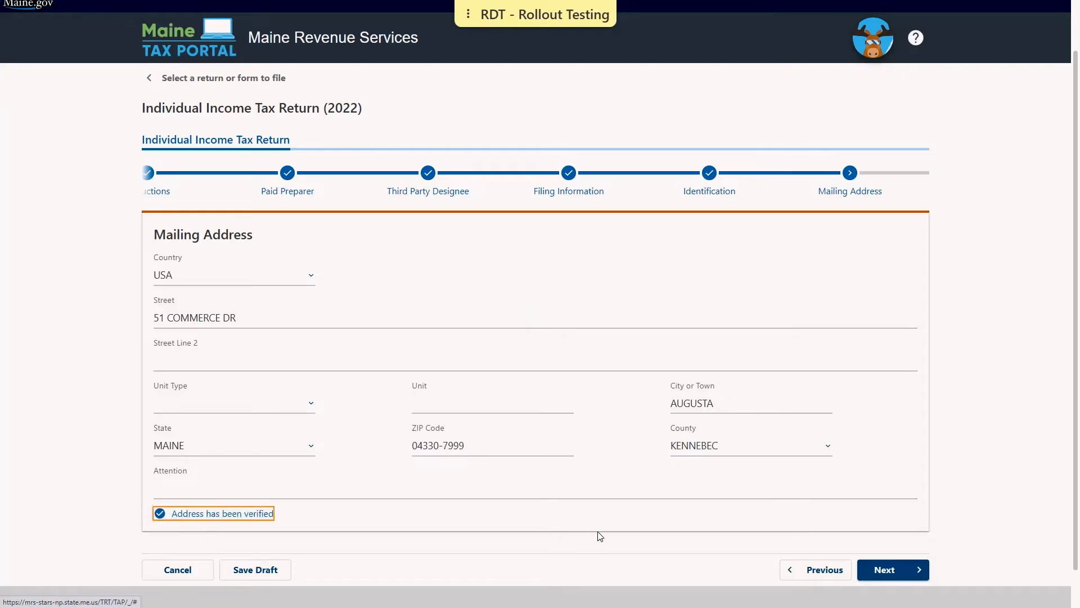
- Start a new W-2 with the employer's EIN and employer name STATE OF MAINE
{"action": "left_click", "coordinate": [910, 572]}
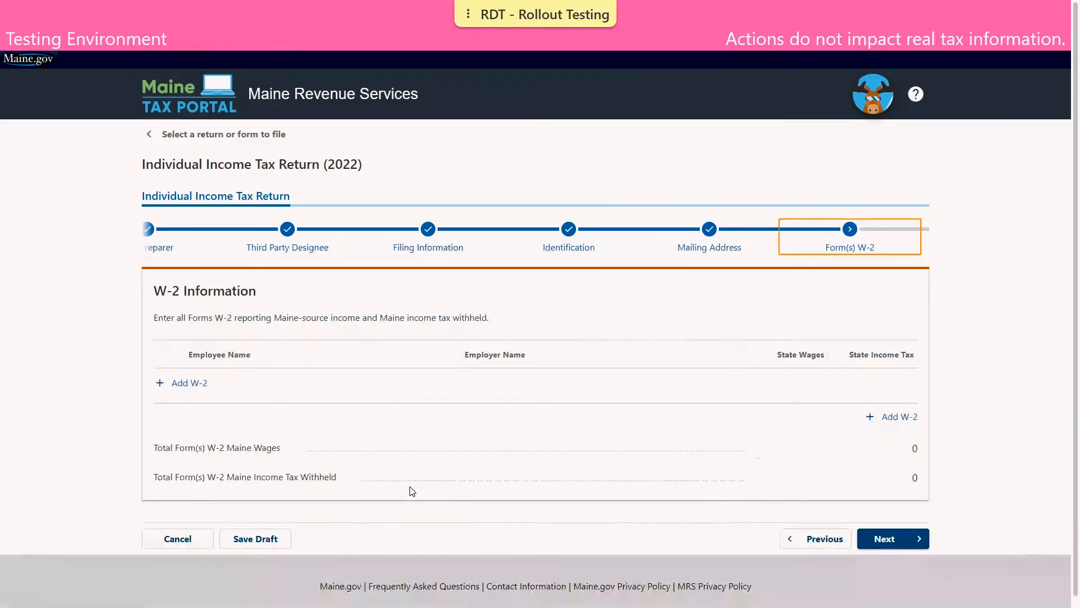
{"action": "left_click", "coordinate": [185, 384]}
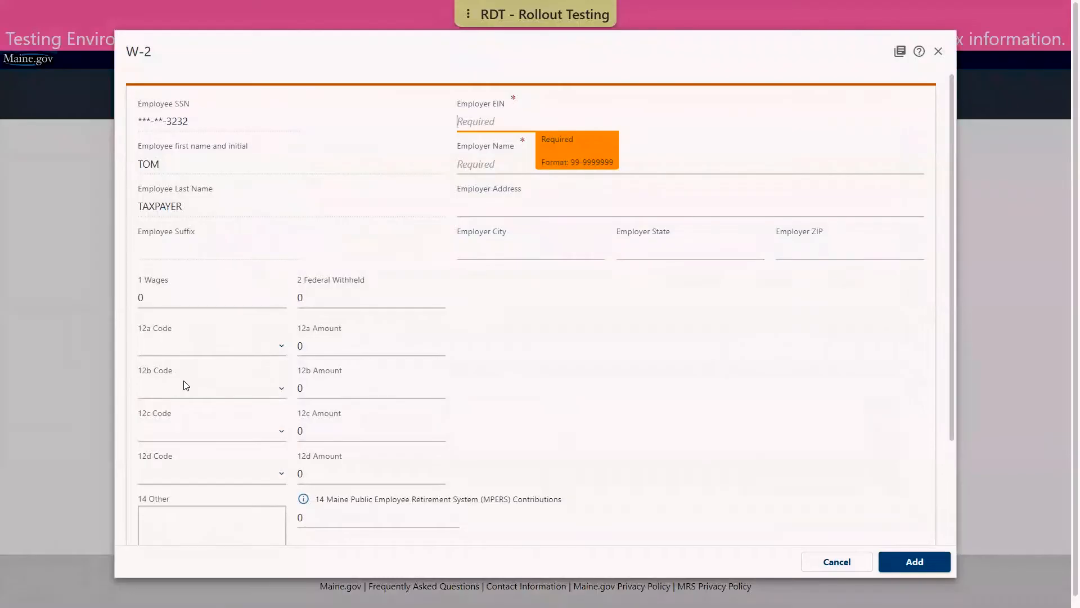
{"action": "type", "text": "01-"}
{"action": "type", "text": "6"}
{"action": "type", "text": "00"}
{"action": "type", "text": "0000"}
{"action": "key", "text": "BackSpace"}
{"action": "key", "text": "BackSpace"}
{"action": "type", "text": "0"}
{"action": "key", "text": "Tab"}
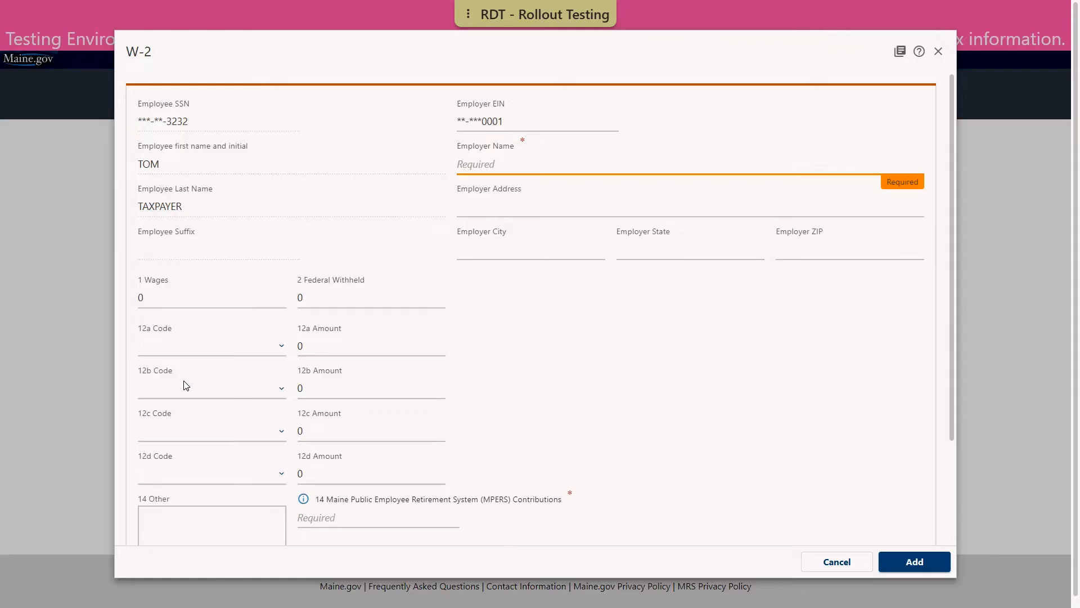
{"action": "type", "text": "STATE OF MAINE"}
{"action": "left_click", "coordinate": [211, 289]}
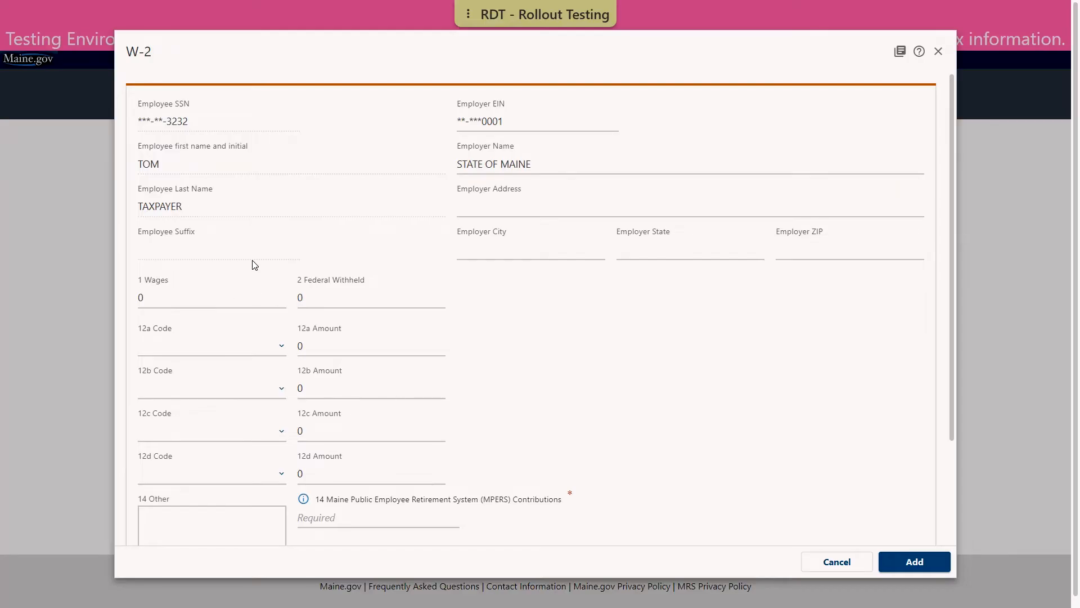
- Enter wages 46,000, federal withholding 1,500, MPERS 4,000, the employer's state ID, state wages 50,000, state tax 800, and add it
{"action": "left_click", "coordinate": [176, 291]}
{"action": "type", "text": "4"}
{"action": "type", "text": "6,0"}
{"action": "type", "text": "000"}
{"action": "key", "text": "Tab"}
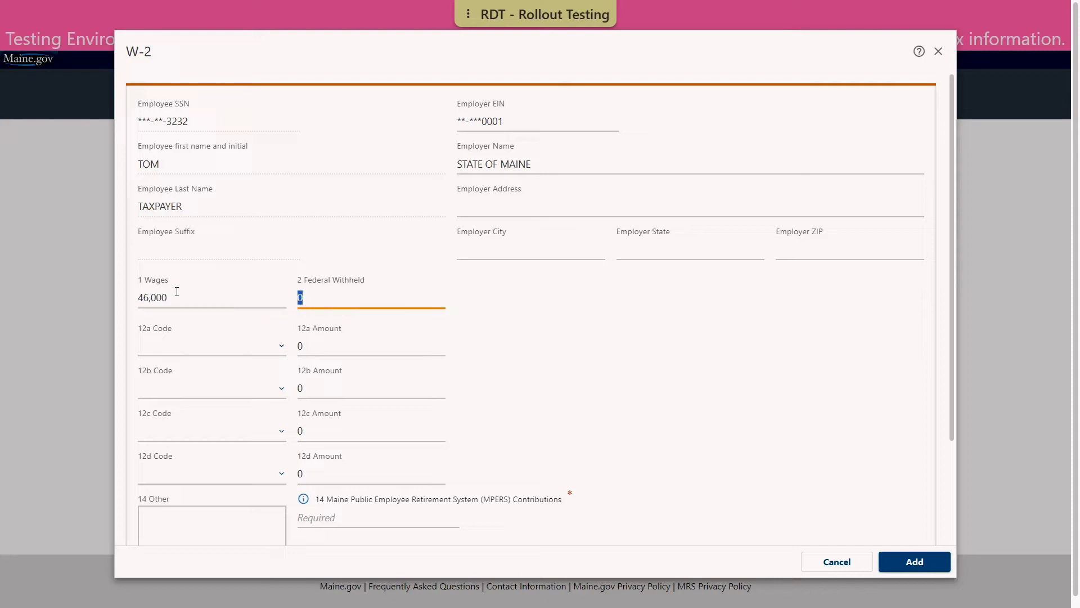
{"action": "type", "text": "1500"}
{"action": "key", "text": "Tab"}
{"action": "key", "text": "Tab"}
{"action": "key", "text": "Tab"}
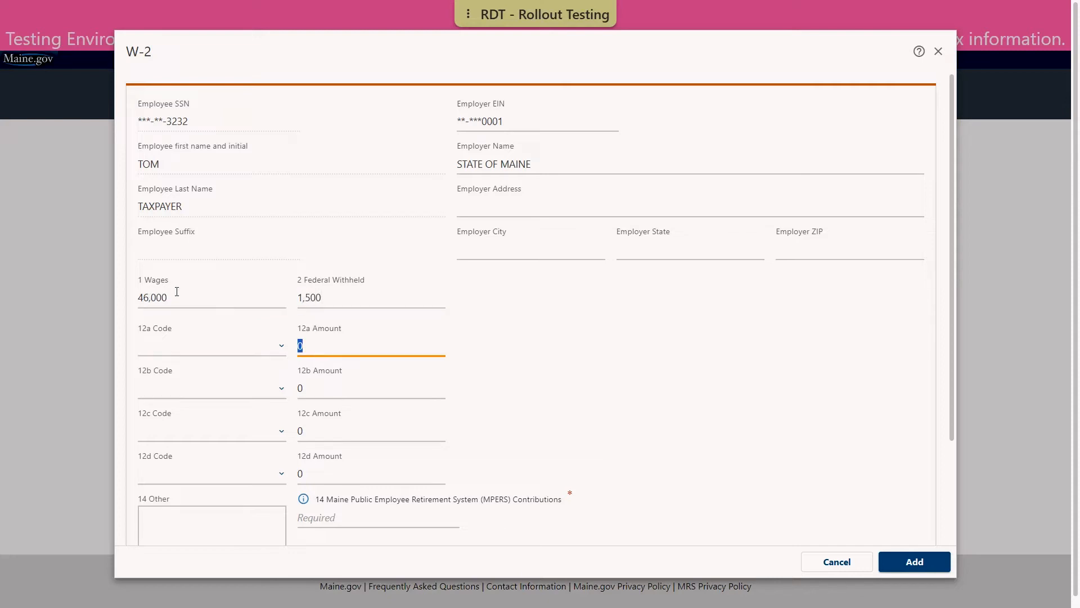
{"action": "key", "text": "Tab"}
{"action": "key", "text": "Tab"}
{"action": "key", "text": "Tab"}
{"action": "key", "text": "Tab"}
{"action": "key", "text": "Tab"}
{"action": "key", "text": "Tab"}
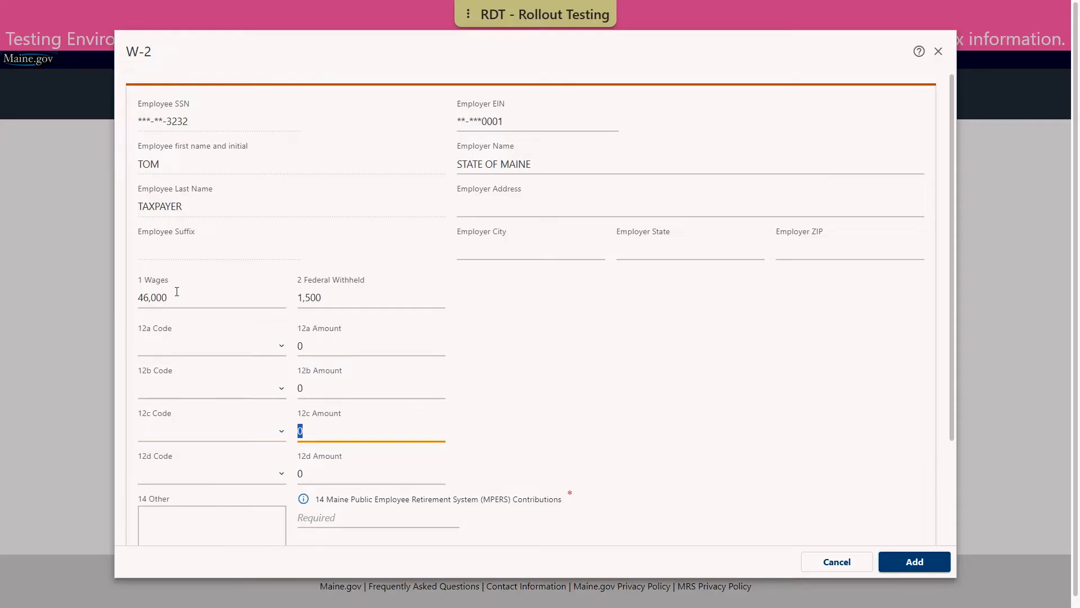
{"action": "key", "text": "Tab"}
{"action": "key", "text": "Tab"}
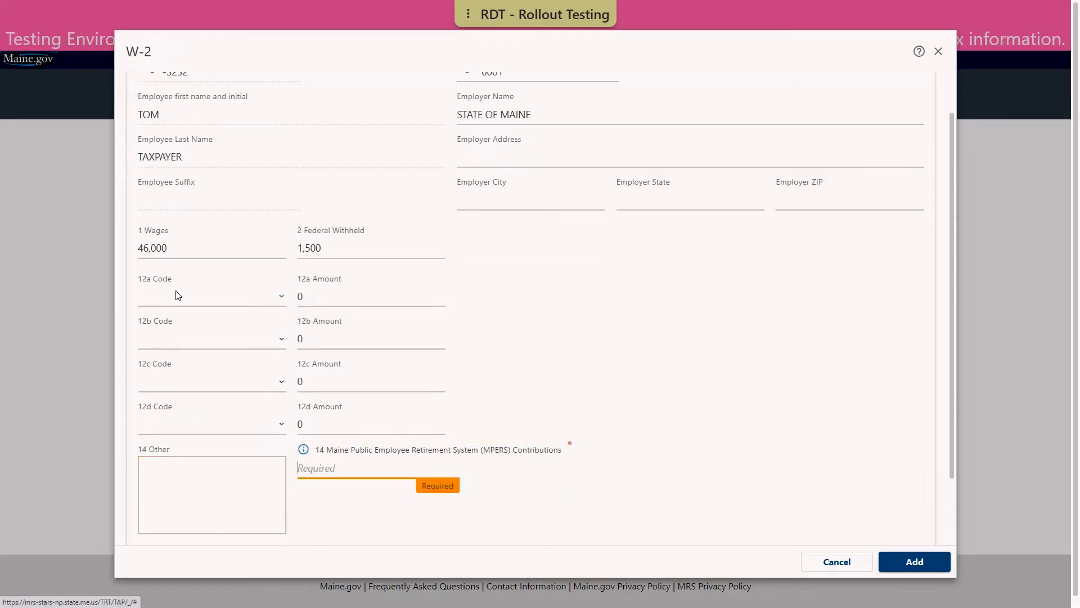
{"action": "type", "text": "4000"}
{"action": "key", "text": "Tab"}
{"action": "type", "text": "01600000001"}
{"action": "key", "text": "Tab"}
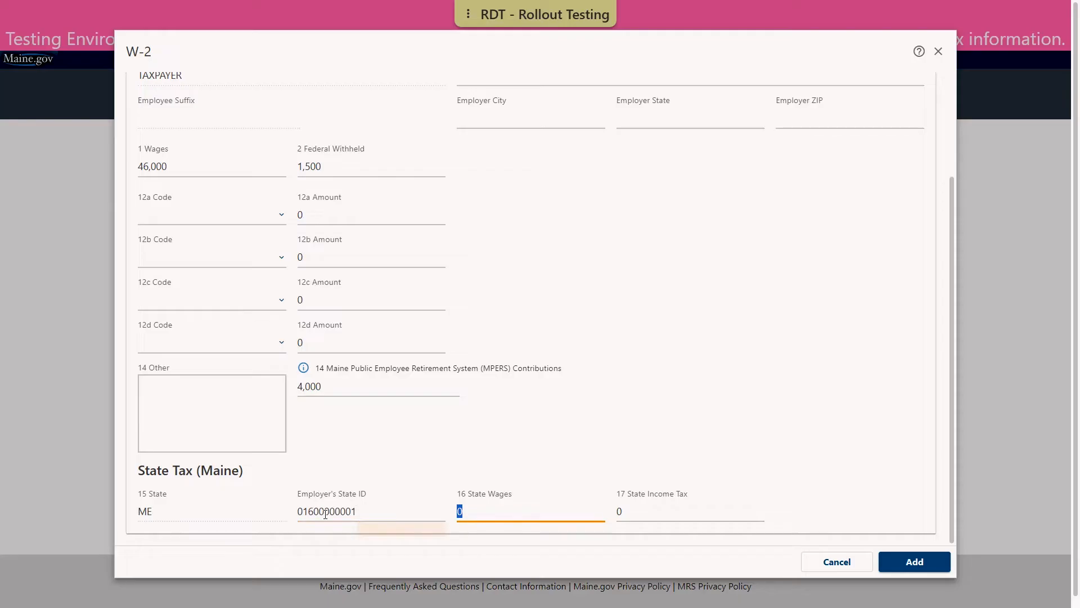
{"action": "type", "text": "50000"}
{"action": "key", "text": "Tab"}
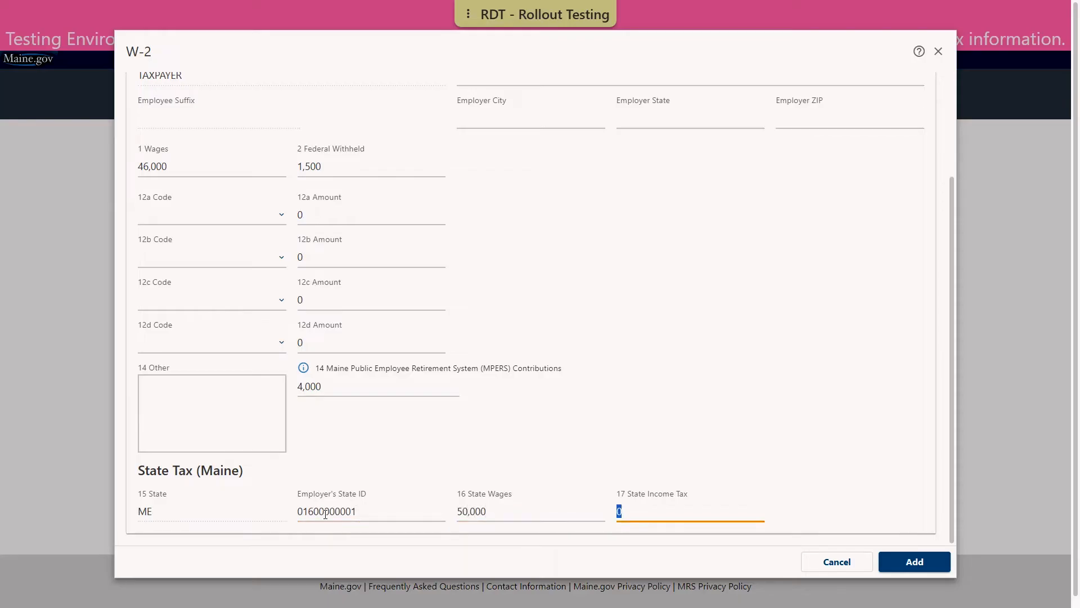
{"action": "type", "text": "800"}
{"action": "left_click", "coordinate": [907, 563]}
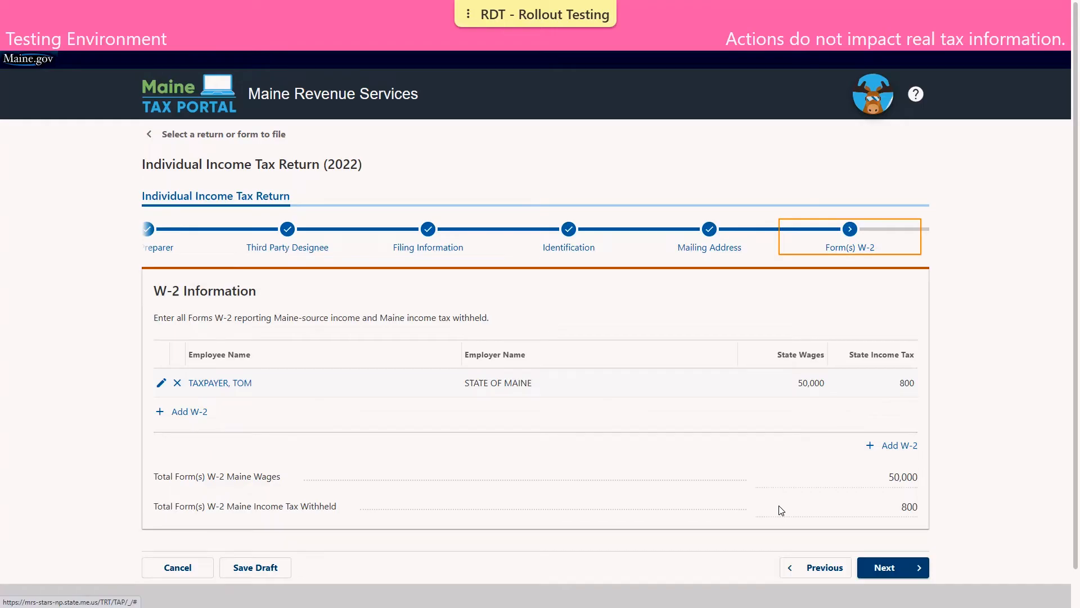
- Move from the W-2 list to the Form(s) 1099-R step
{"action": "left_click", "coordinate": [888, 569]}
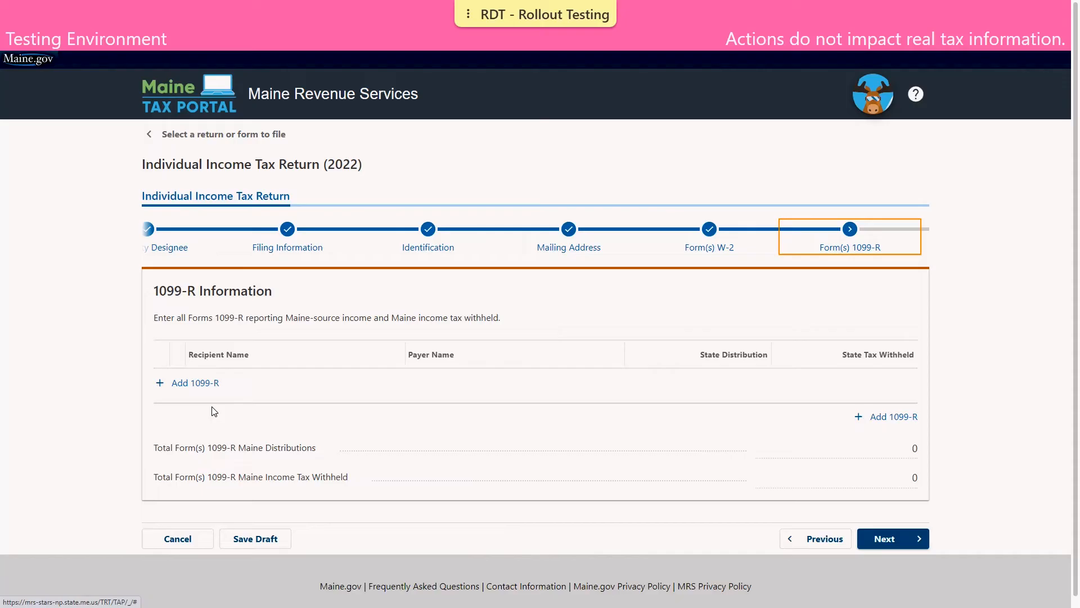
- Cancel a new 1099-R entry, leaving none, and continue to the 800 withholding summary
{"action": "left_click", "coordinate": [209, 383]}
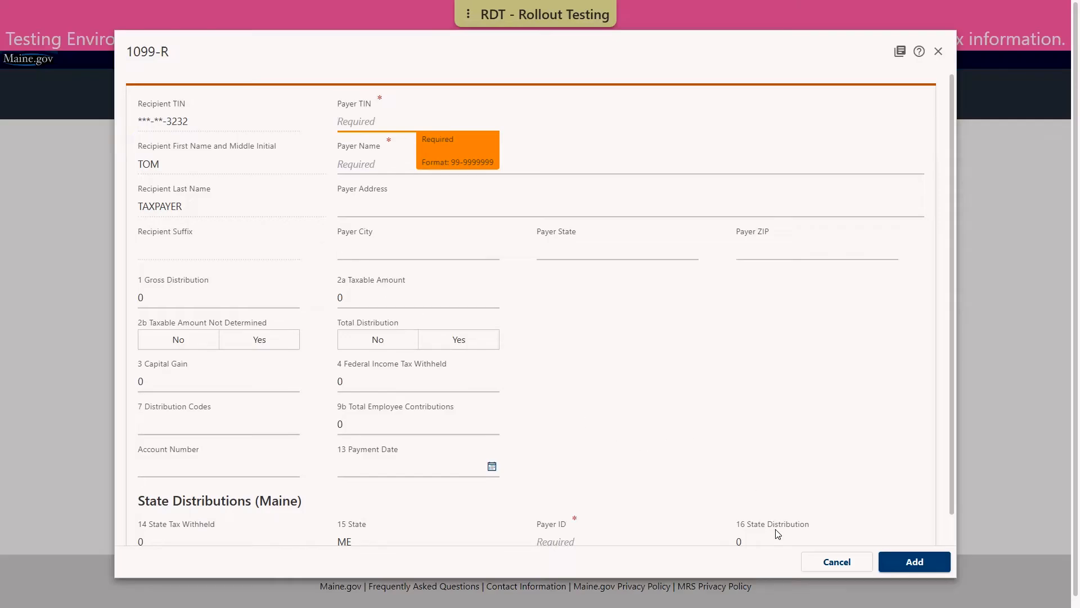
{"action": "left_click", "coordinate": [814, 562]}
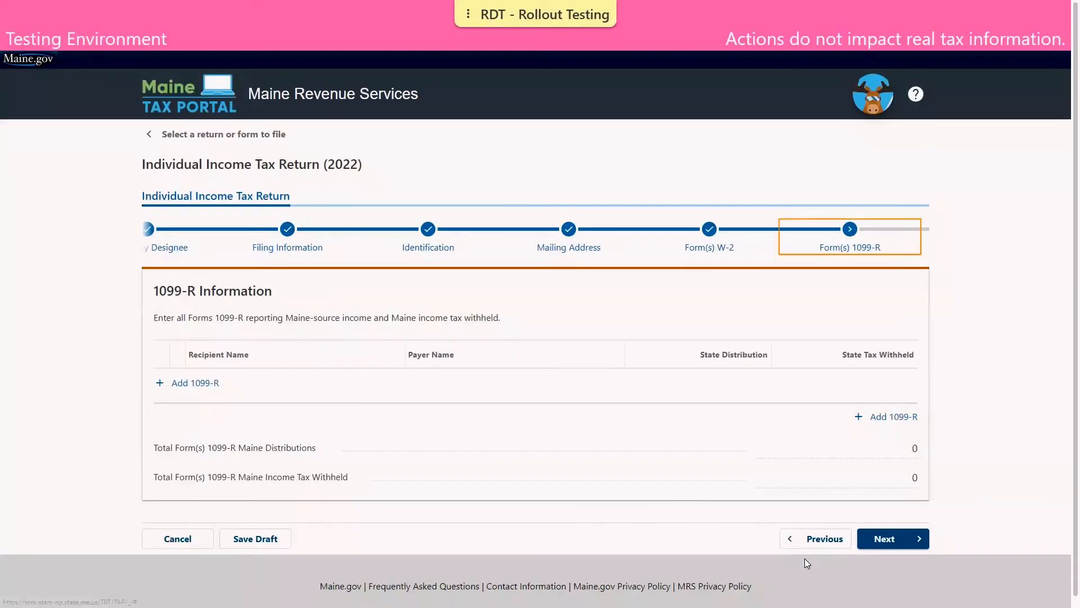
{"action": "left_click", "coordinate": [893, 539]}
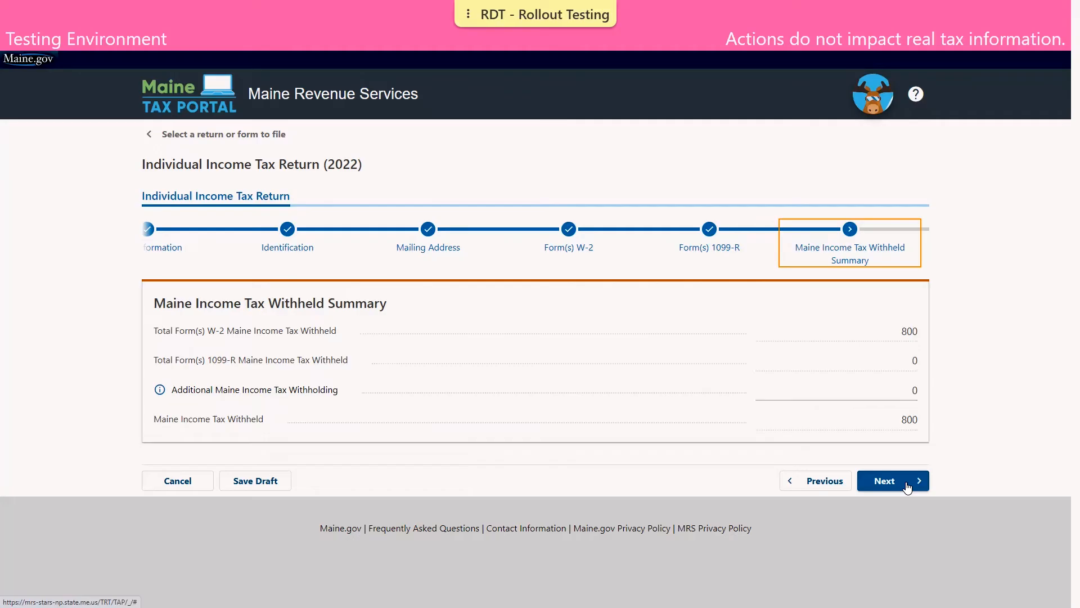
- Enter 46,000 as the Federal Adjusted Gross Income
{"action": "left_click", "coordinate": [906, 482]}
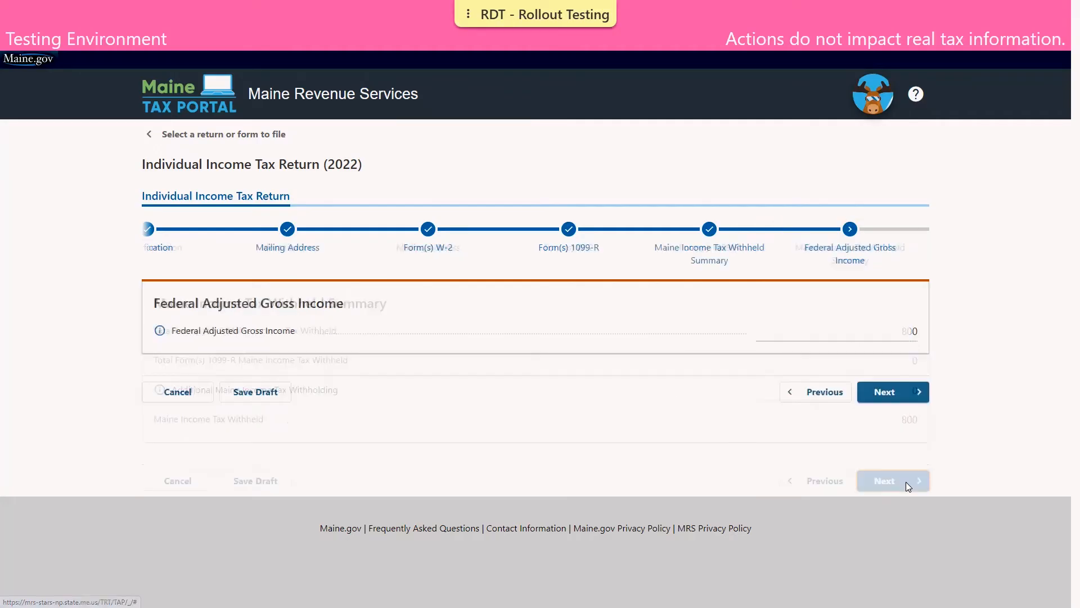
{"action": "left_click", "coordinate": [872, 332]}
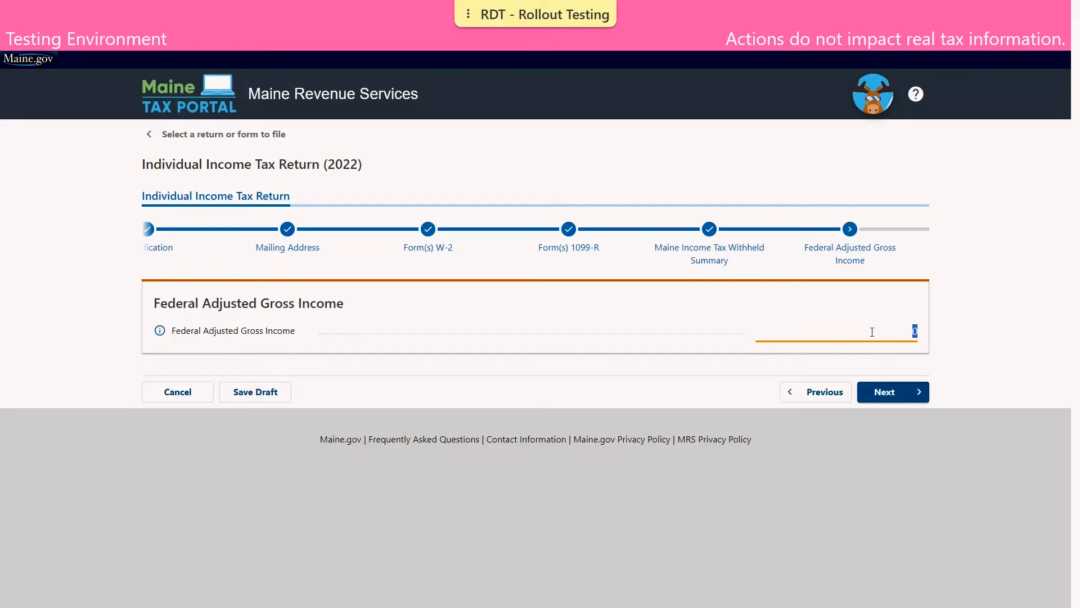
{"action": "type", "text": "4"}
{"action": "type", "text": "600"}
{"action": "type", "text": "000"}
{"action": "left_click", "coordinate": [913, 393]}
- Check that Schedule 1A Total Additions equal 4,000 from MPERS contributions, then continue
{"action": "left_click", "coordinate": [913, 394]}
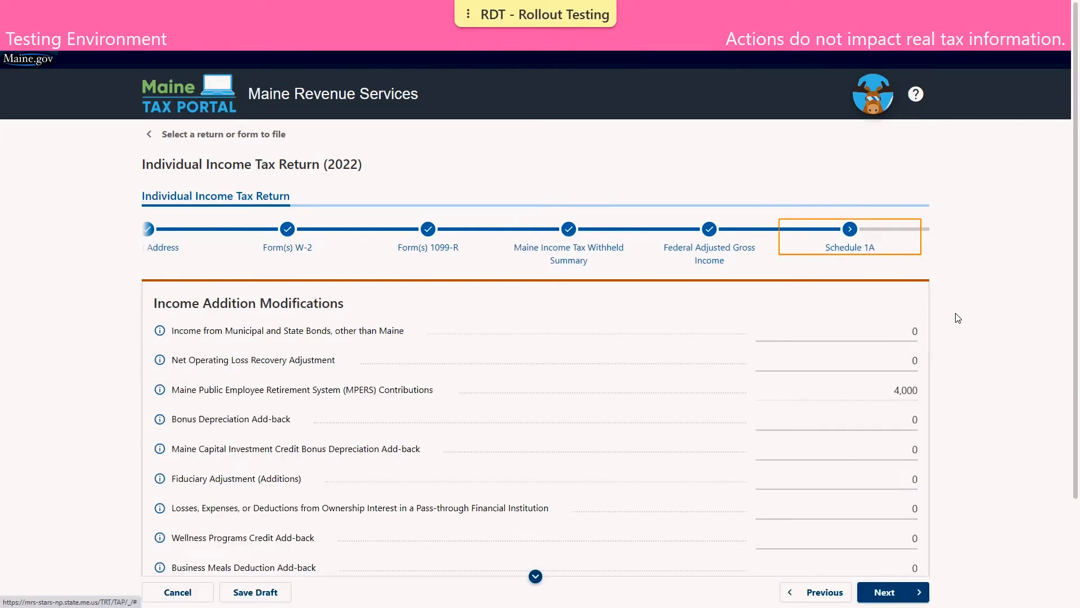
{"action": "scroll", "coordinate": [958, 317], "scroll_direction": "down", "scroll_amount": 1}
{"action": "scroll", "coordinate": [958, 318], "scroll_direction": "down", "scroll_amount": 1}
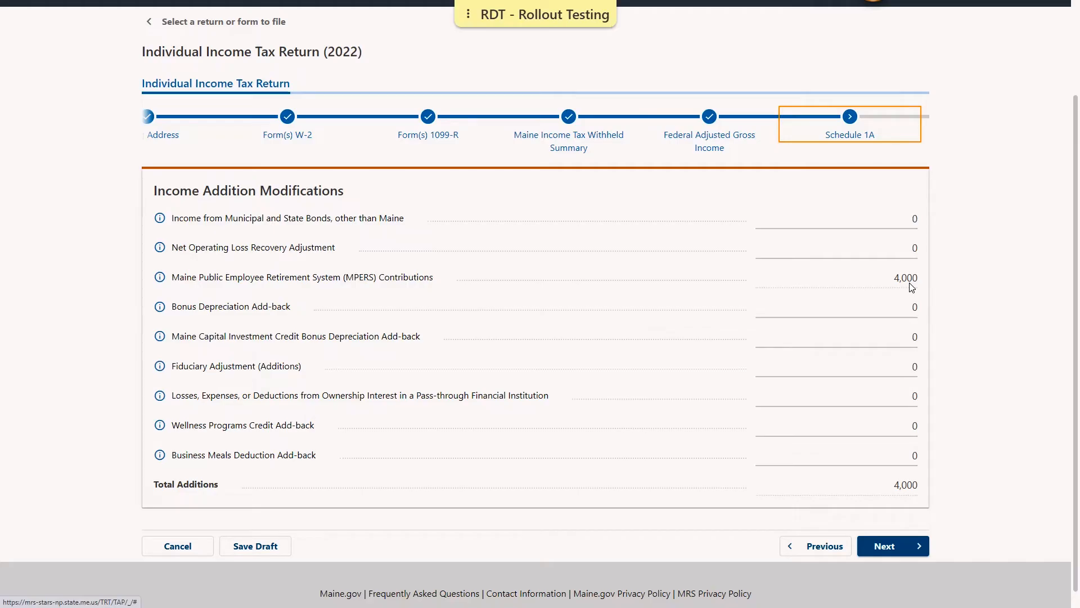
{"action": "left_click", "coordinate": [911, 548]}
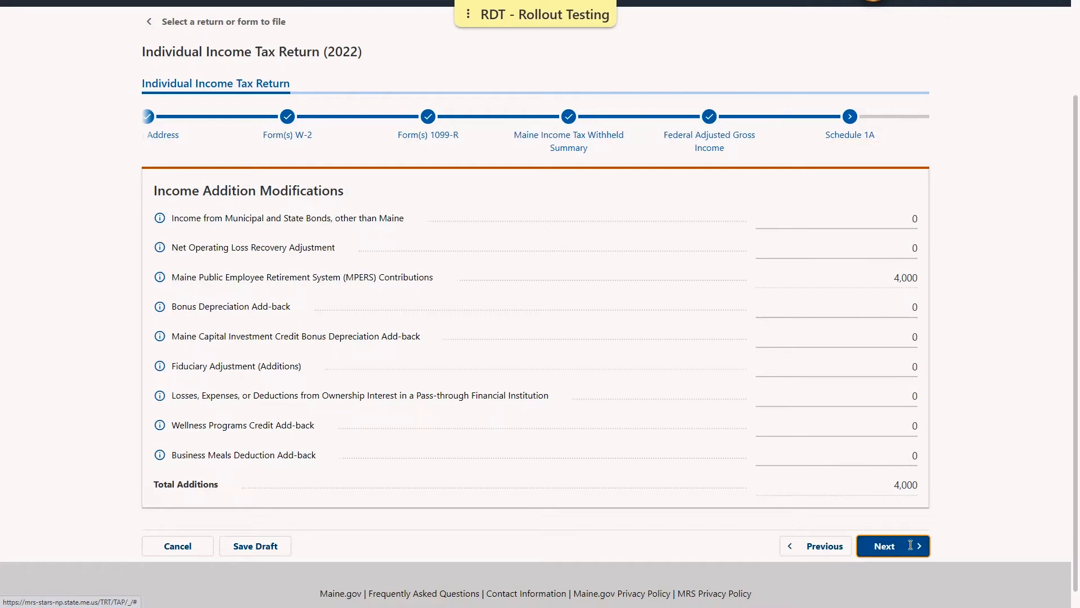
- Review the Income Tax Calculation showing 1,982 income tax and proceed to Schedule A questions
{"action": "scroll", "coordinate": [789, 409], "scroll_direction": "down", "scroll_amount": 4}
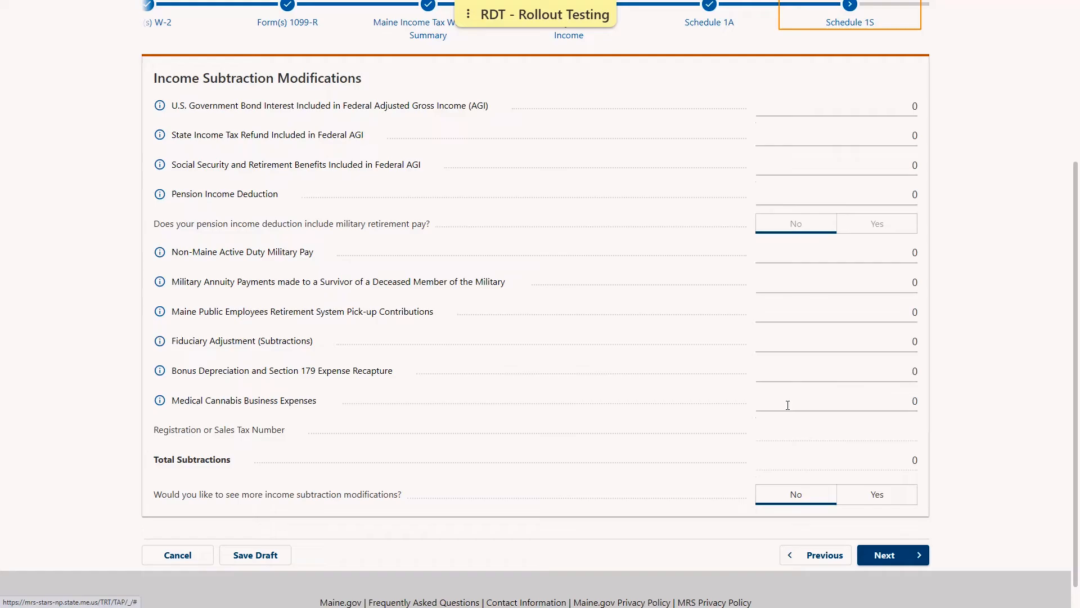
{"action": "left_click", "coordinate": [900, 558]}
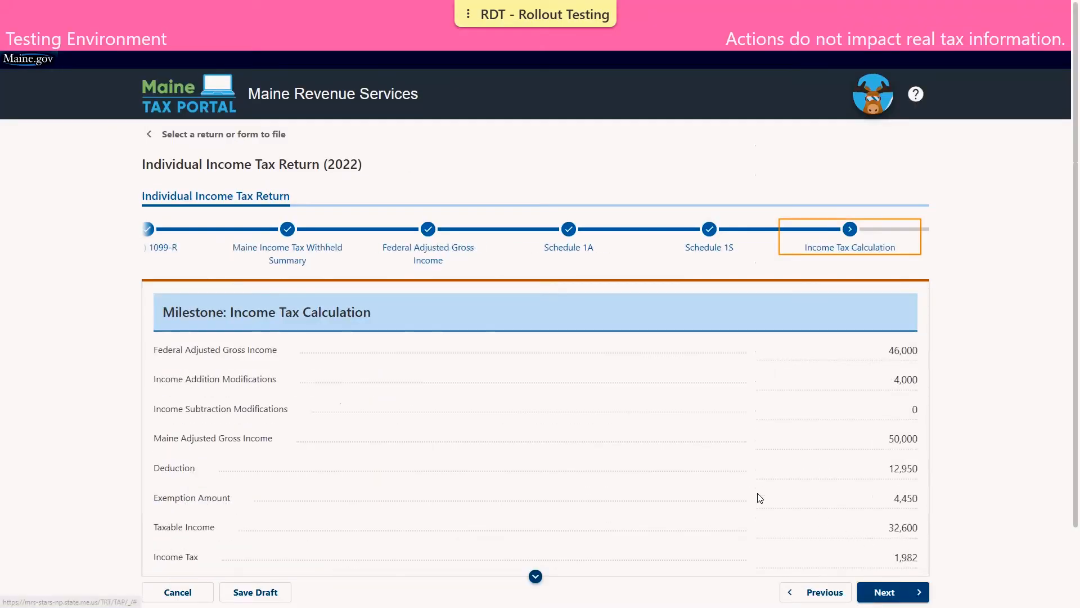
{"action": "scroll", "coordinate": [817, 293], "scroll_direction": "down", "scroll_amount": 1}
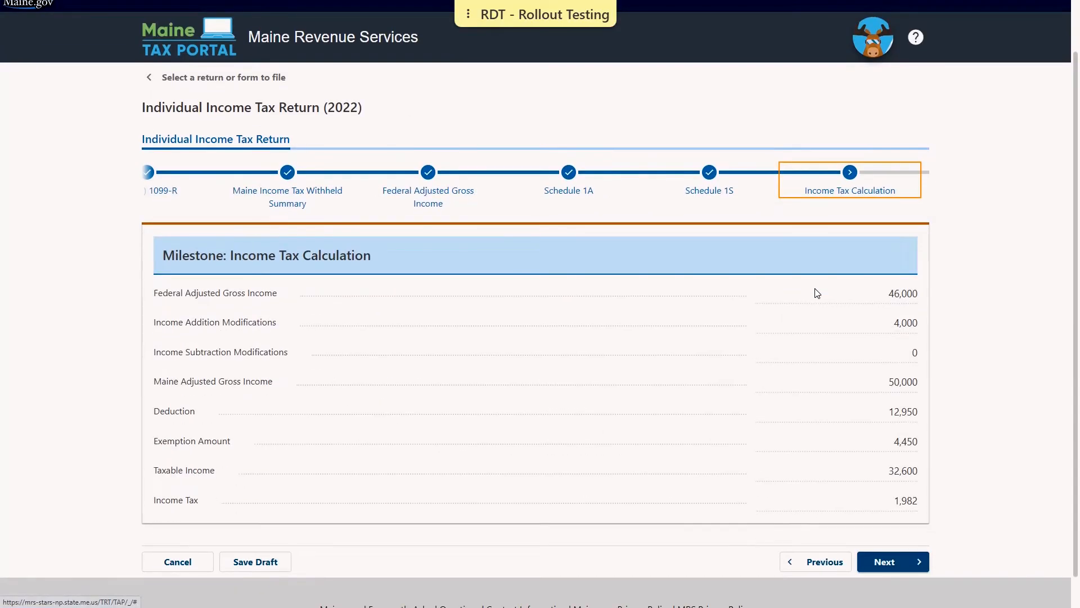
{"action": "scroll", "coordinate": [817, 292], "scroll_direction": "down", "scroll_amount": 1}
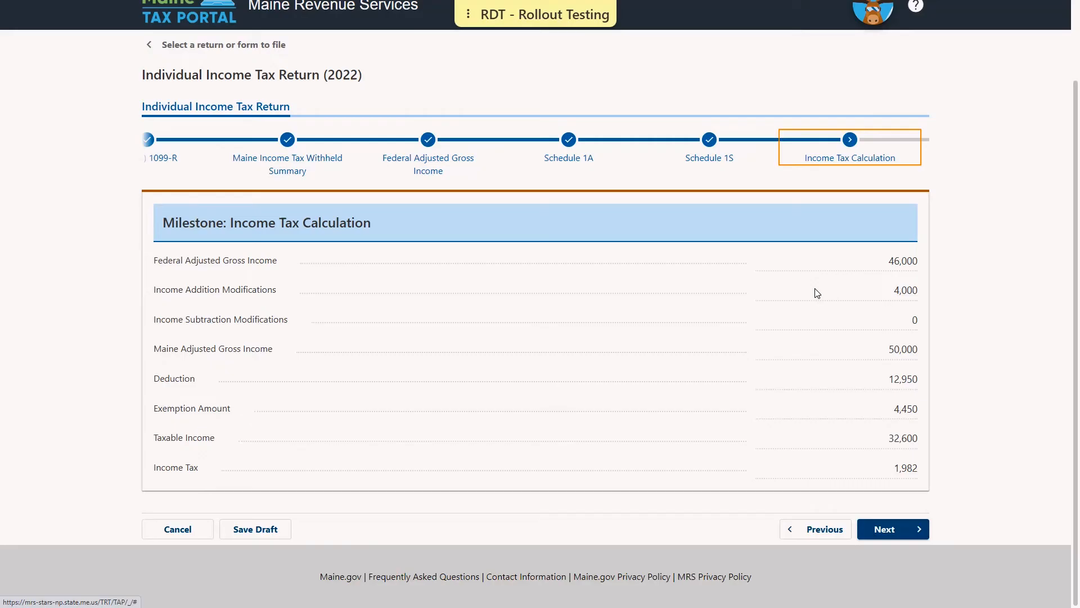
{"action": "left_click", "coordinate": [911, 528]}
{"action": "left_click", "coordinate": [911, 528]}
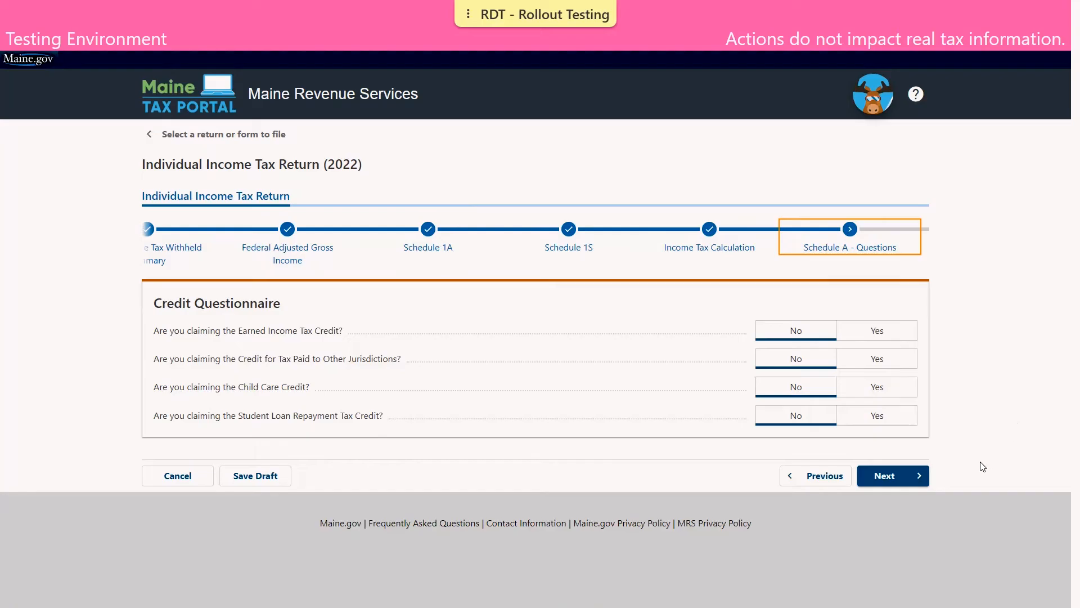
- Keep all four Schedule A credit questions answered No and continue
{"action": "left_click", "coordinate": [919, 477]}
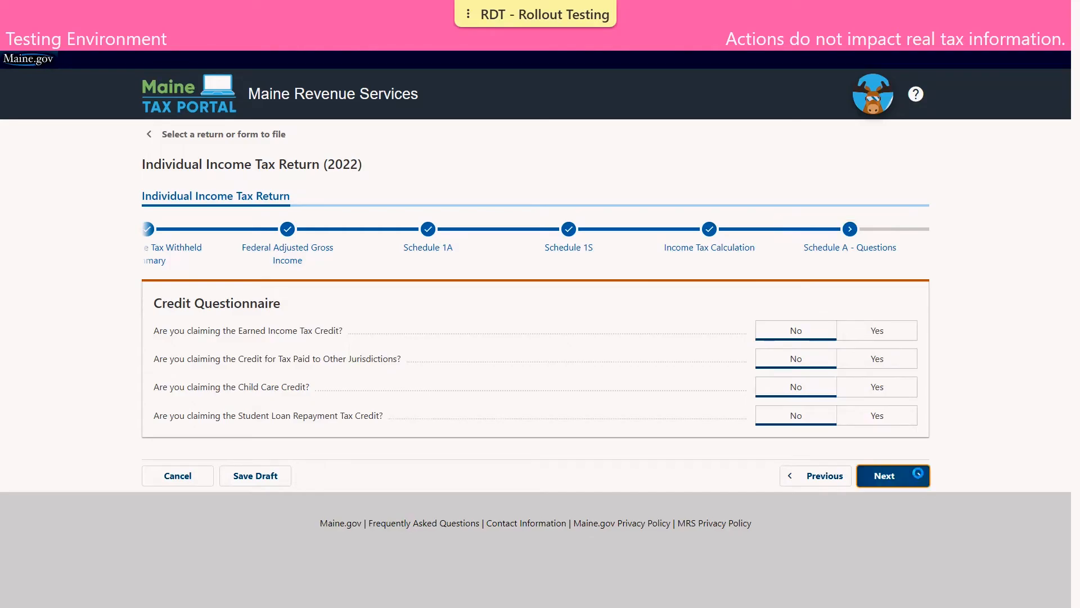
- Accept nonrefundable credits totalling 300 and refundable credits of 0 unchanged
{"action": "scroll", "coordinate": [905, 141], "scroll_direction": "down", "scroll_amount": 1}
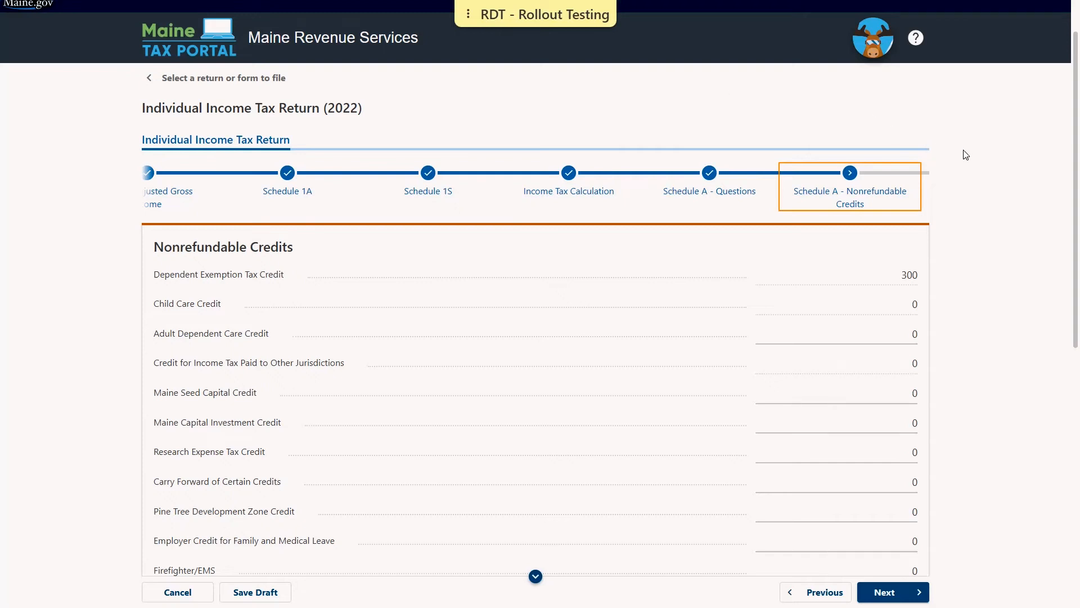
{"action": "scroll", "coordinate": [963, 152], "scroll_direction": "down", "scroll_amount": 3}
{"action": "scroll", "coordinate": [960, 347], "scroll_direction": "down", "scroll_amount": 6}
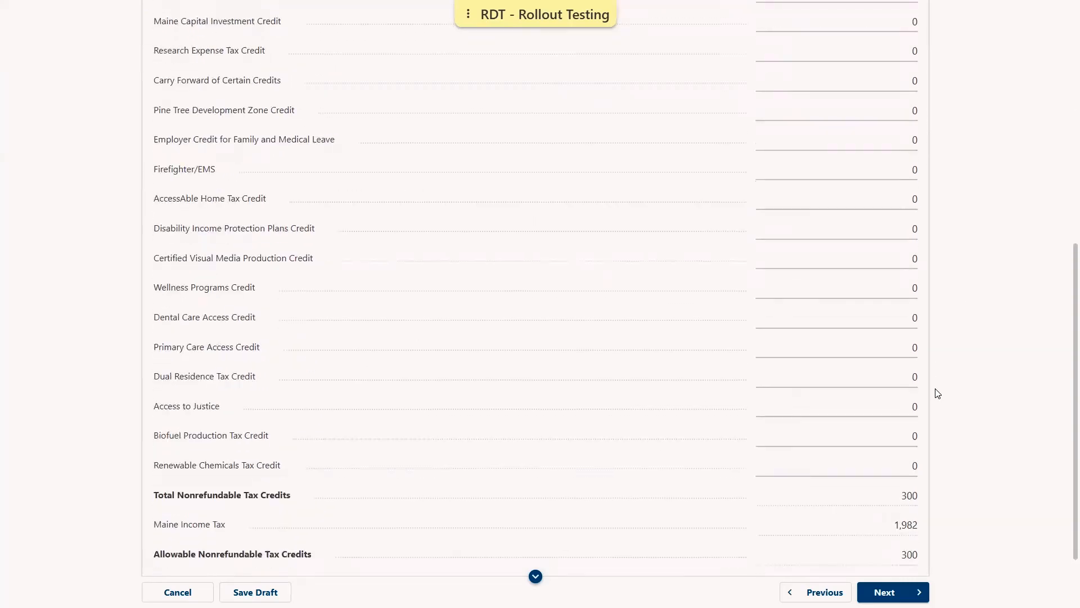
{"action": "left_click", "coordinate": [909, 530]}
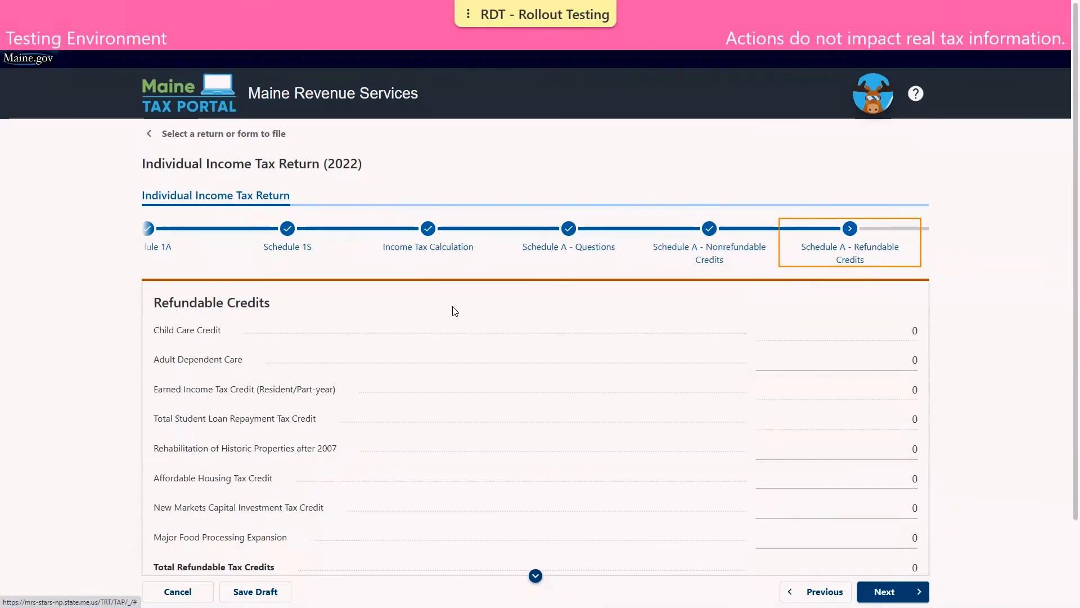
{"action": "scroll", "coordinate": [455, 311], "scroll_direction": "down", "scroll_amount": 3}
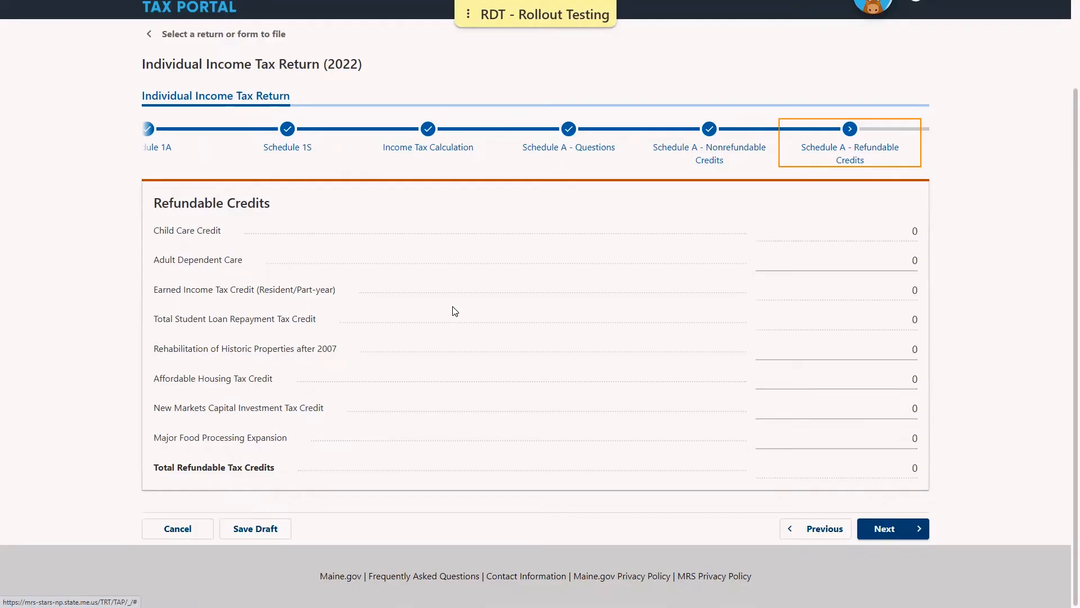
{"action": "left_click", "coordinate": [900, 529]}
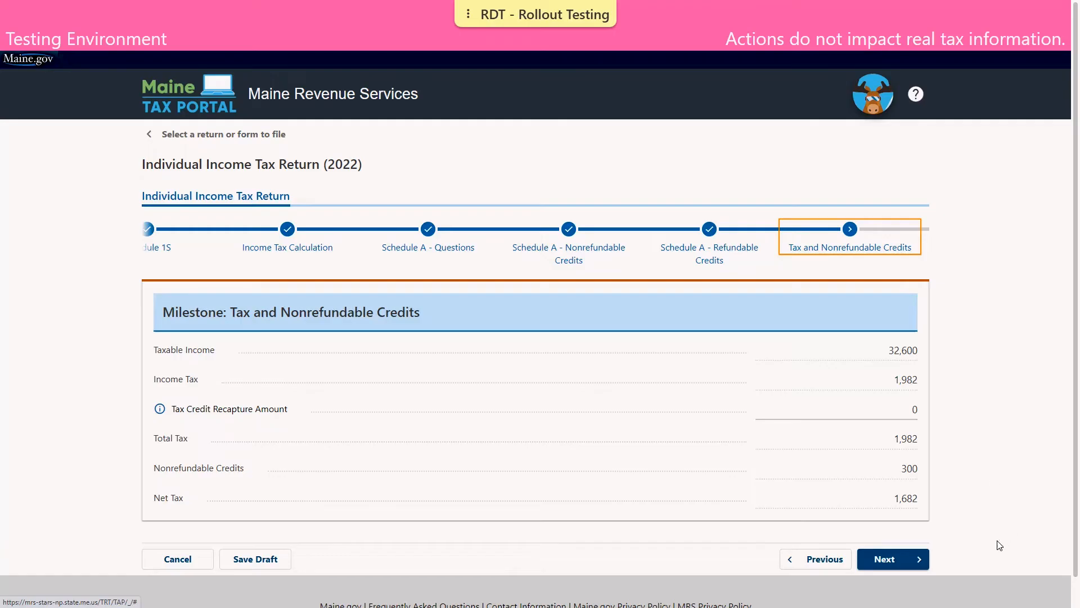
- Accept net tax of 1,682 and answer Yes to filing for the Property and Sales Tax Fairness Credits
{"action": "left_click", "coordinate": [921, 561]}
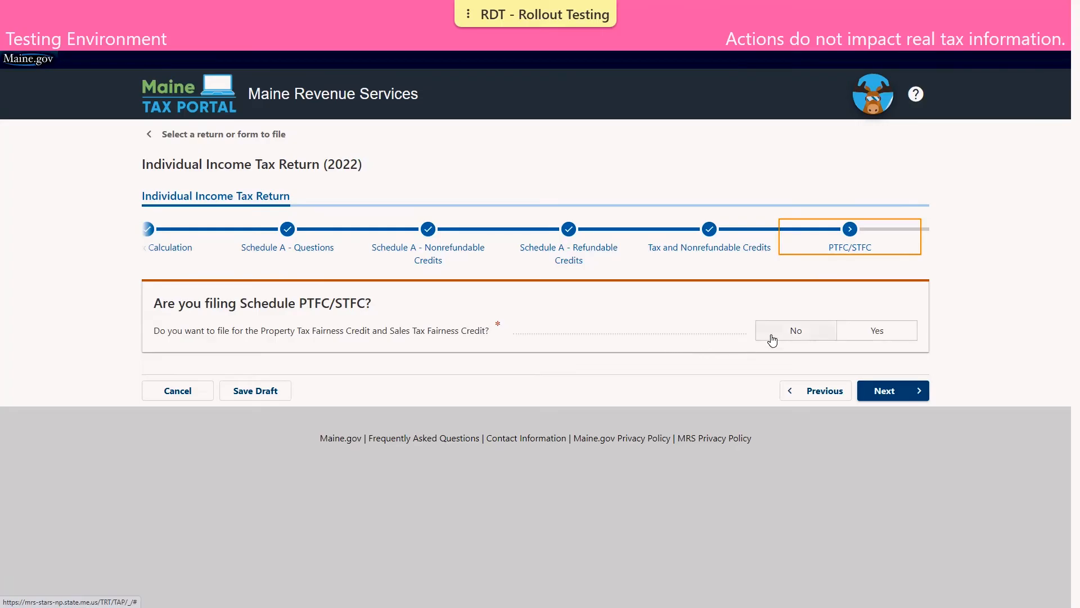
{"action": "left_click", "coordinate": [860, 335]}
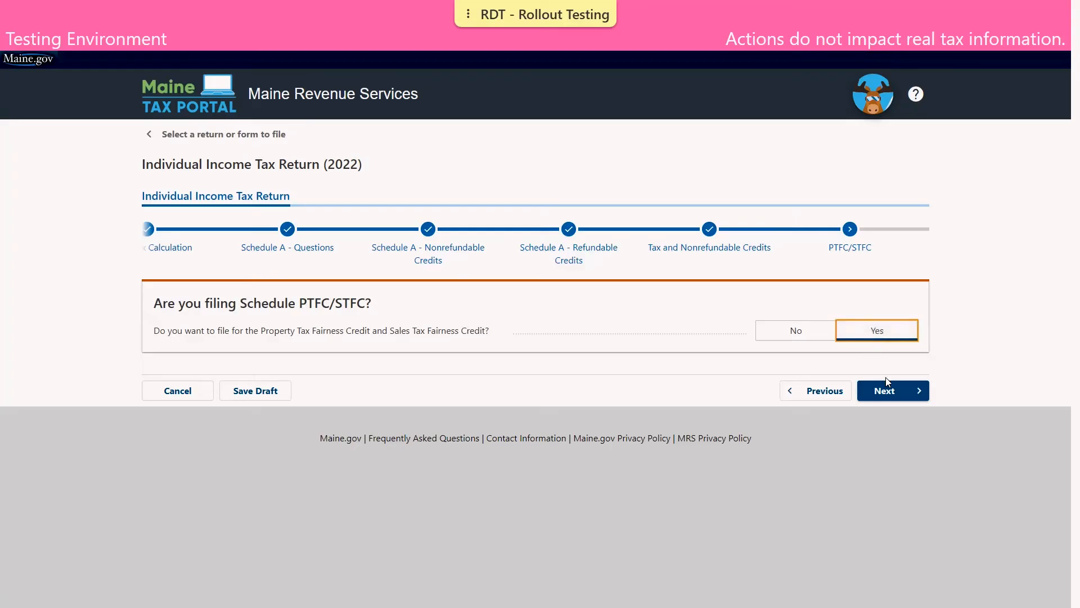
- Enter 46,000 as Federal Total Income under PTFC/STFC Income Sources
{"action": "left_click", "coordinate": [895, 397]}
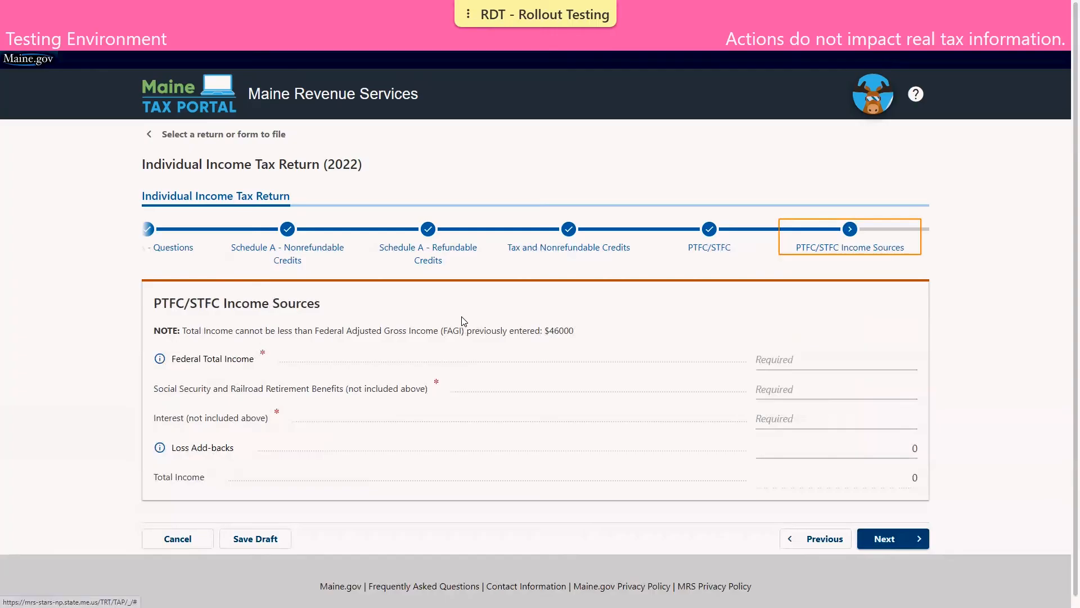
{"action": "left_click", "coordinate": [776, 358]}
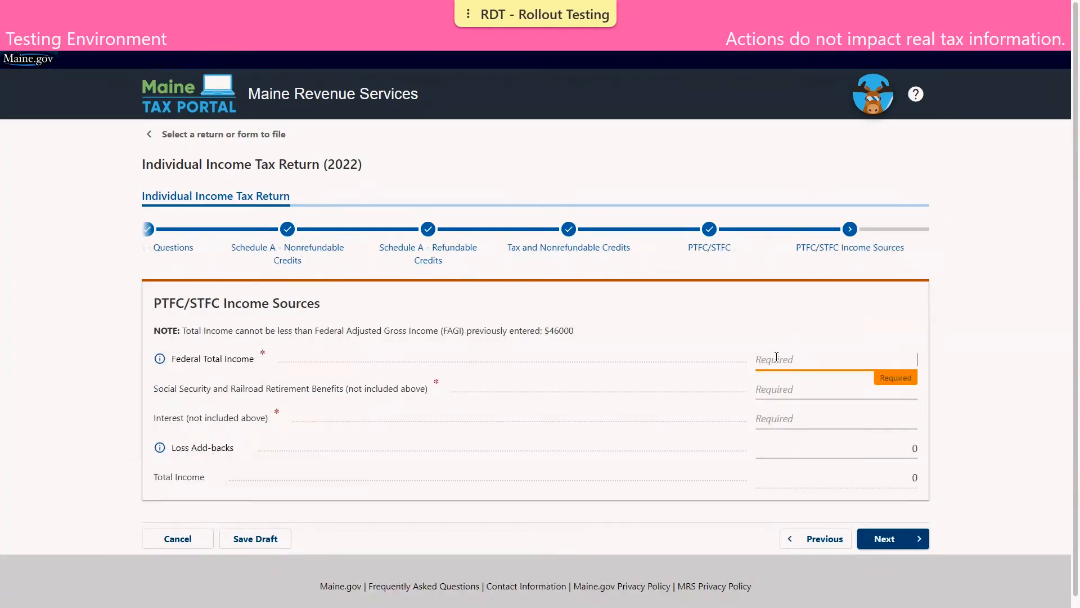
{"action": "left_click", "coordinate": [1045, 230]}
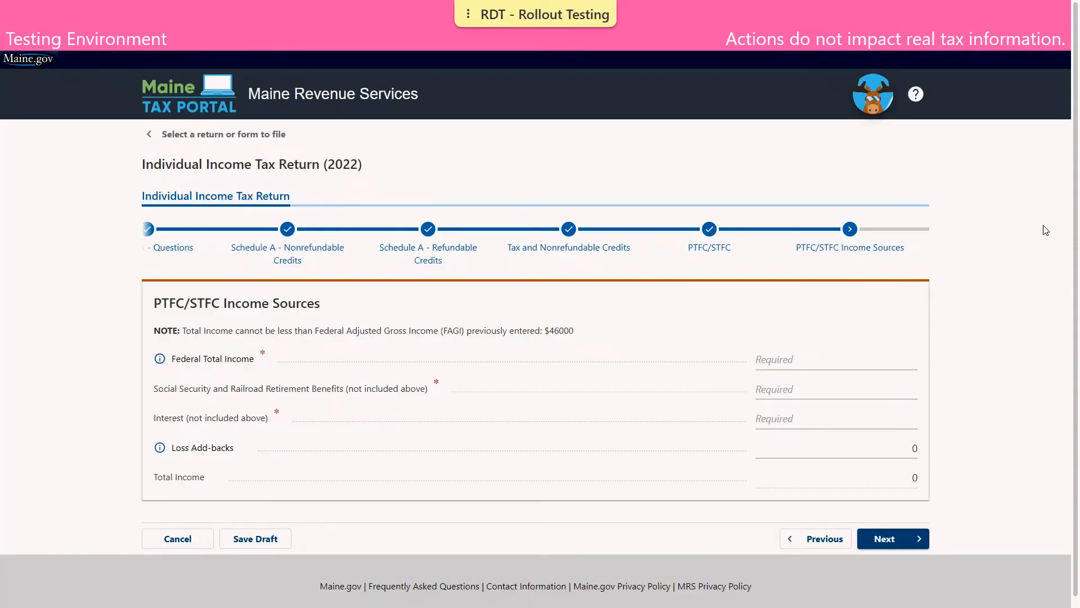
{"action": "left_click", "coordinate": [816, 362]}
{"action": "type", "text": "46000"}
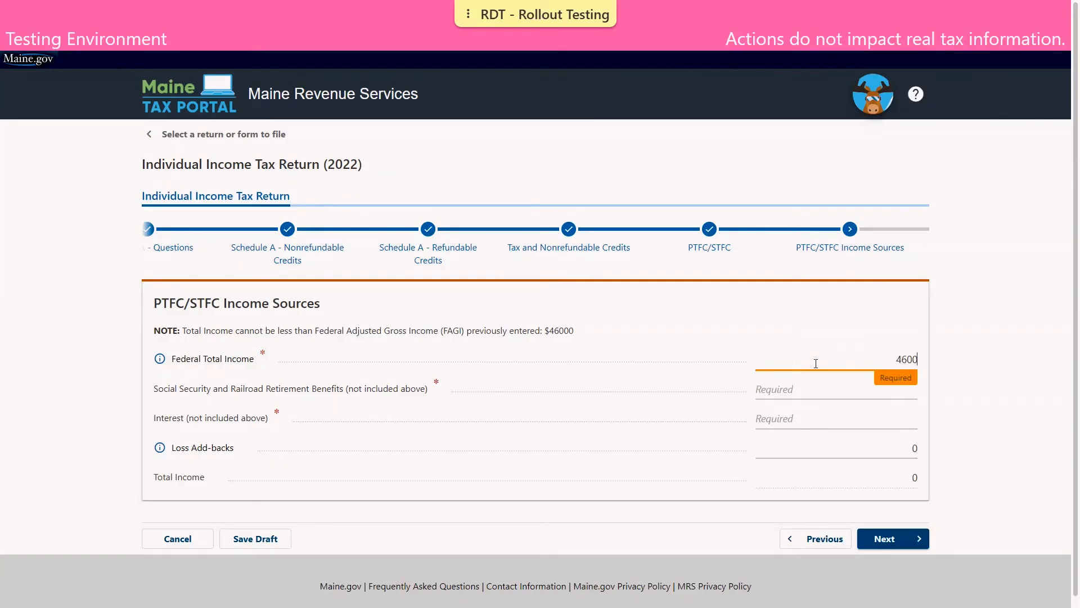
{"action": "left_click", "coordinate": [649, 416]}
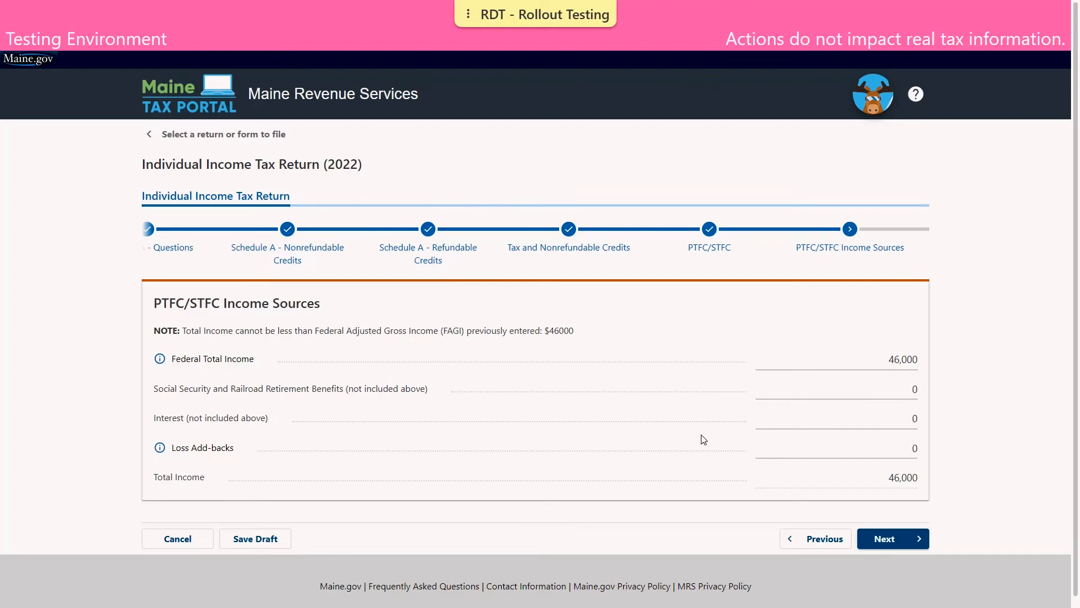
{"action": "left_click", "coordinate": [914, 542]}
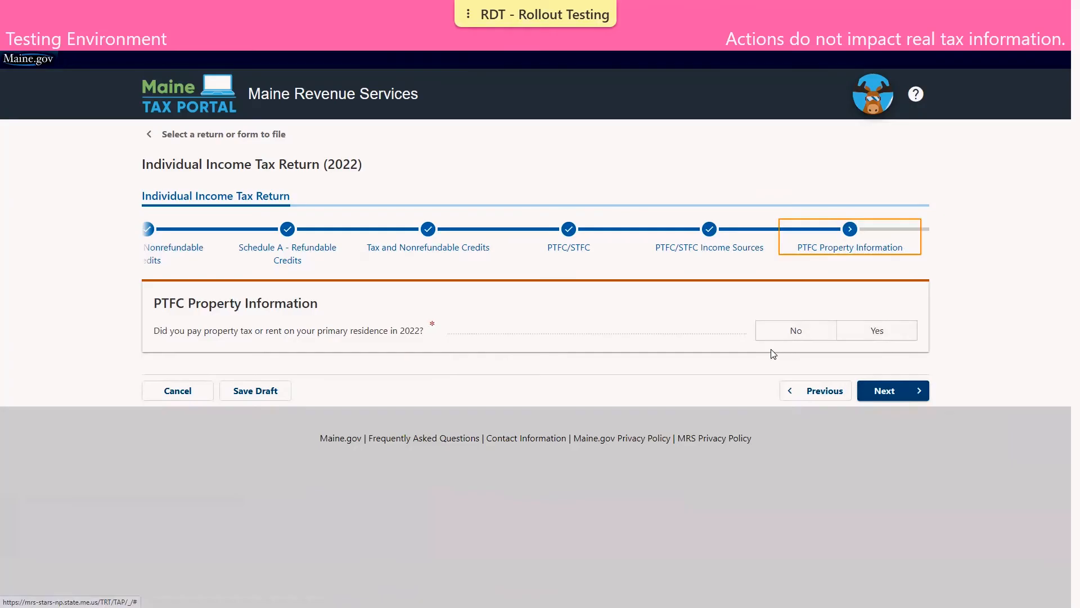
- Answer Yes that 2022 property tax or rent was paid on the primary residence
{"action": "left_click", "coordinate": [849, 338]}
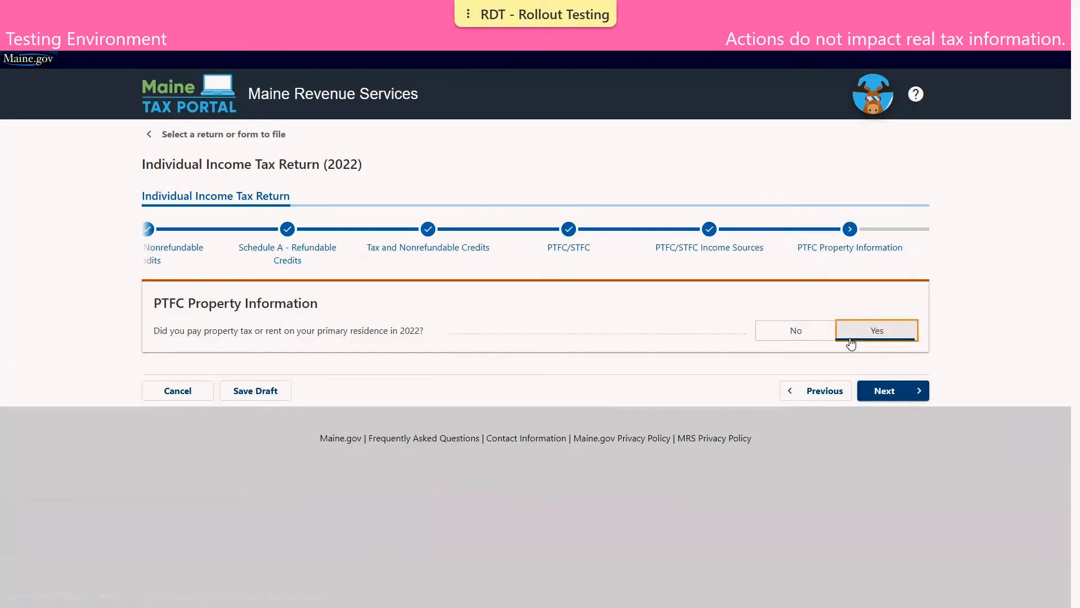
{"action": "left_click", "coordinate": [906, 398]}
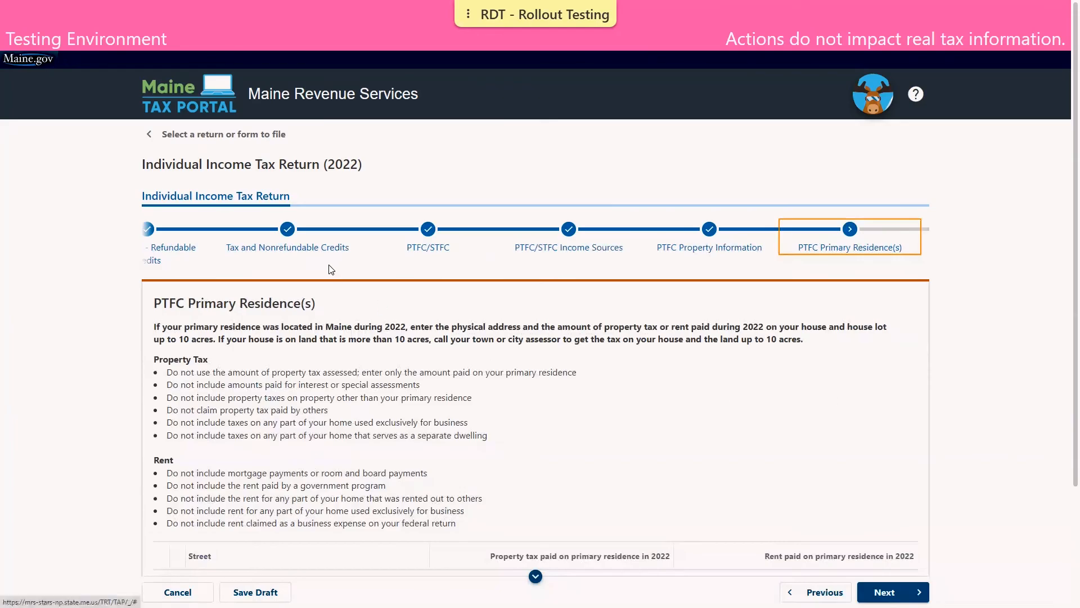
{"action": "scroll", "coordinate": [331, 265], "scroll_direction": "down", "scroll_amount": 3}
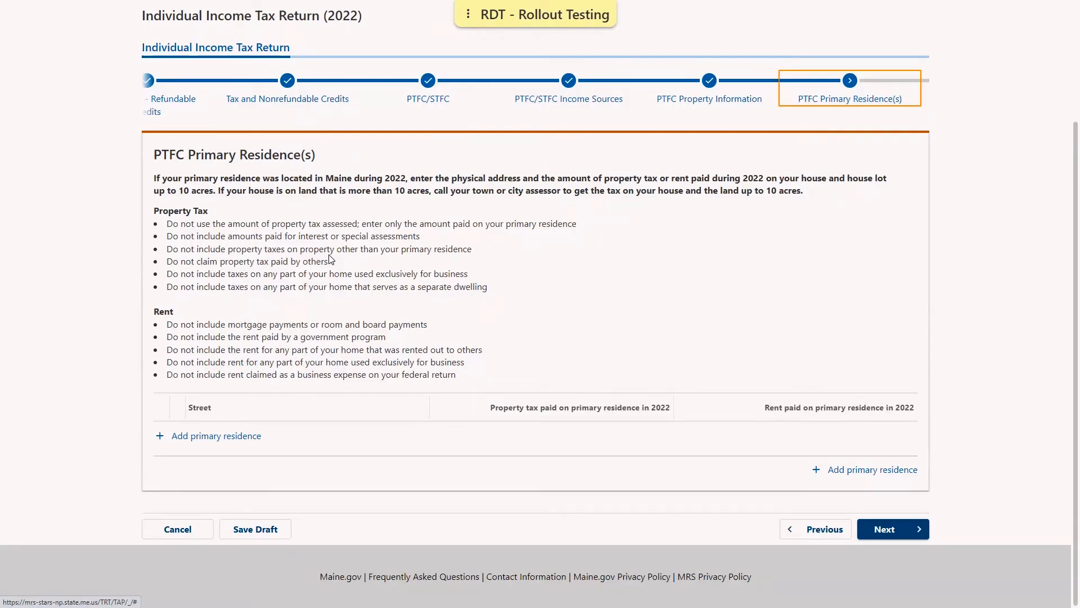
- Add a primary residence matching the mailing address with 3,000 property tax paid
{"action": "left_click", "coordinate": [208, 437]}
{"action": "key", "text": "Right"}
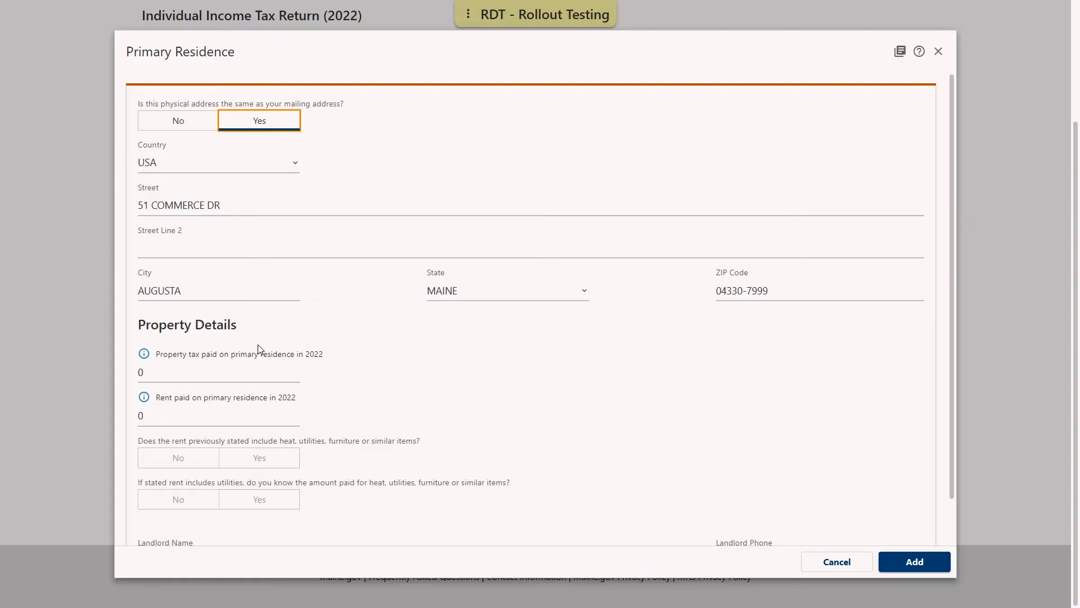
{"action": "scroll", "coordinate": [258, 344], "scroll_direction": "down", "scroll_amount": 1}
{"action": "left_click", "coordinate": [215, 328]}
{"action": "type", "text": "3000"}
{"action": "left_click", "coordinate": [427, 364]}
{"action": "left_click", "coordinate": [901, 562]}
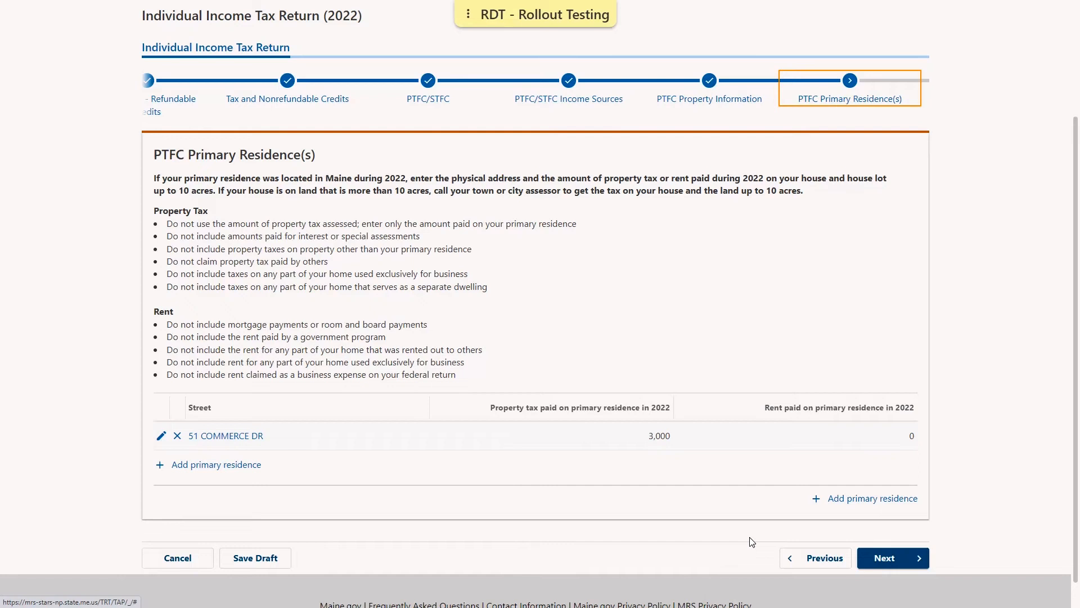
- Accept the PTFC/STFC Summary with its 360 Property Tax Fairness Credit
{"action": "left_click", "coordinate": [896, 560]}
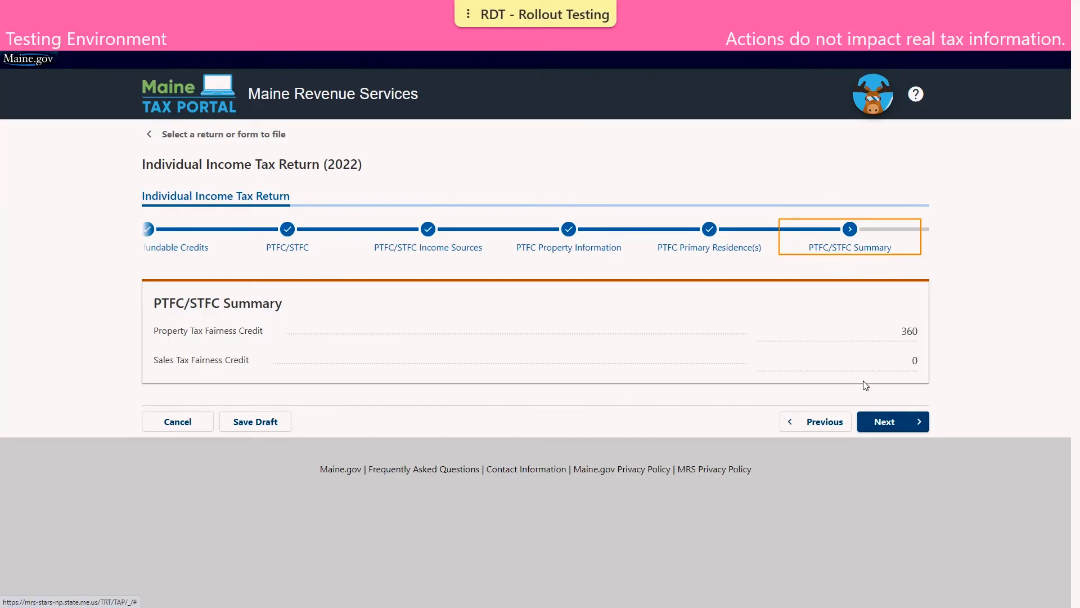
{"action": "left_click", "coordinate": [882, 422]}
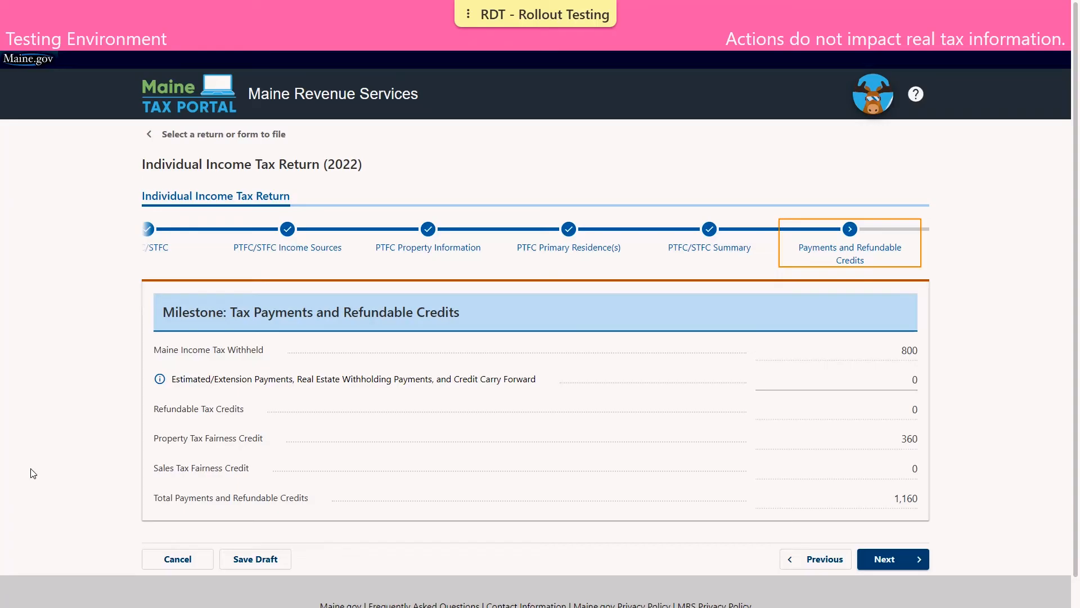
- Accept the 1,160 in tax payments and refundable credits and proceed to Schedule CP
{"action": "left_click", "coordinate": [918, 565]}
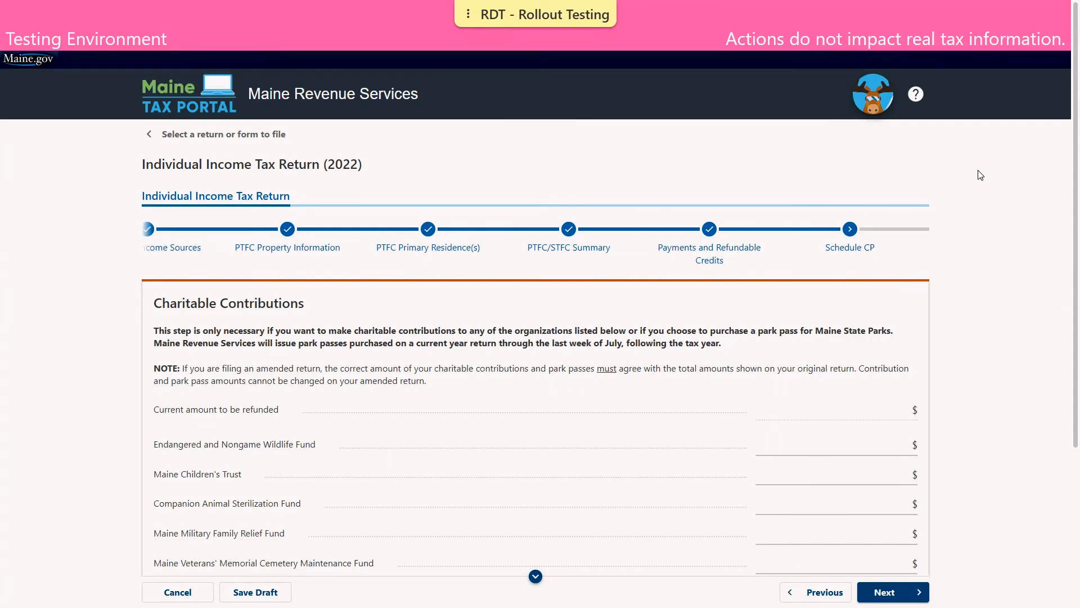
- Scroll through the nine Schedule CP charitable funds, leaving every amount blank
{"action": "scroll", "coordinate": [980, 175], "scroll_direction": "down", "scroll_amount": 4}
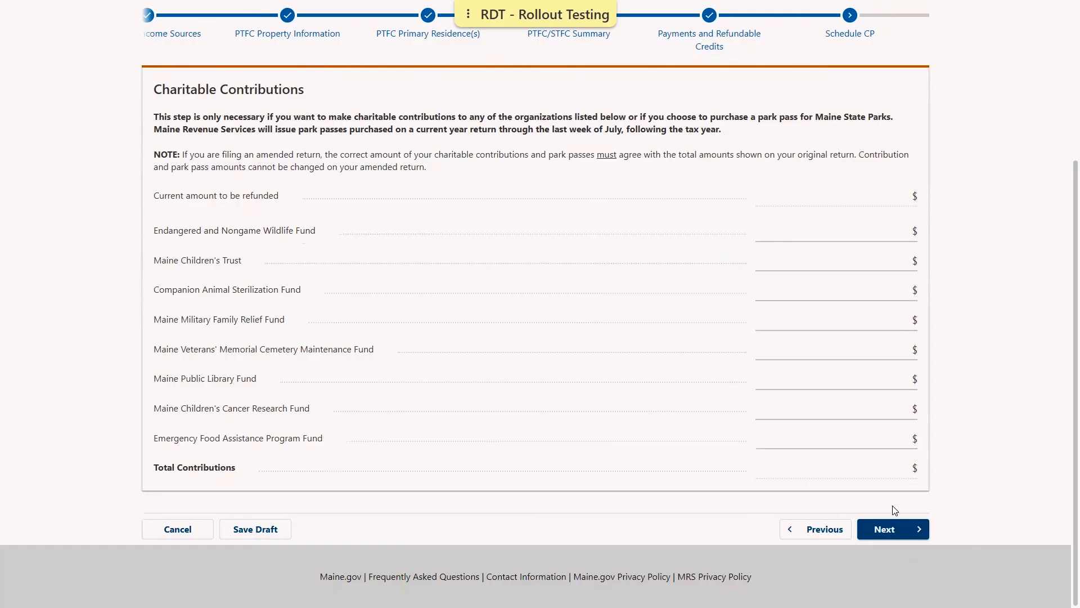
- Replace the 0 Use Tax (Sales Tax) with 20, raising the amount due from 522 to 542
{"action": "left_click", "coordinate": [890, 536]}
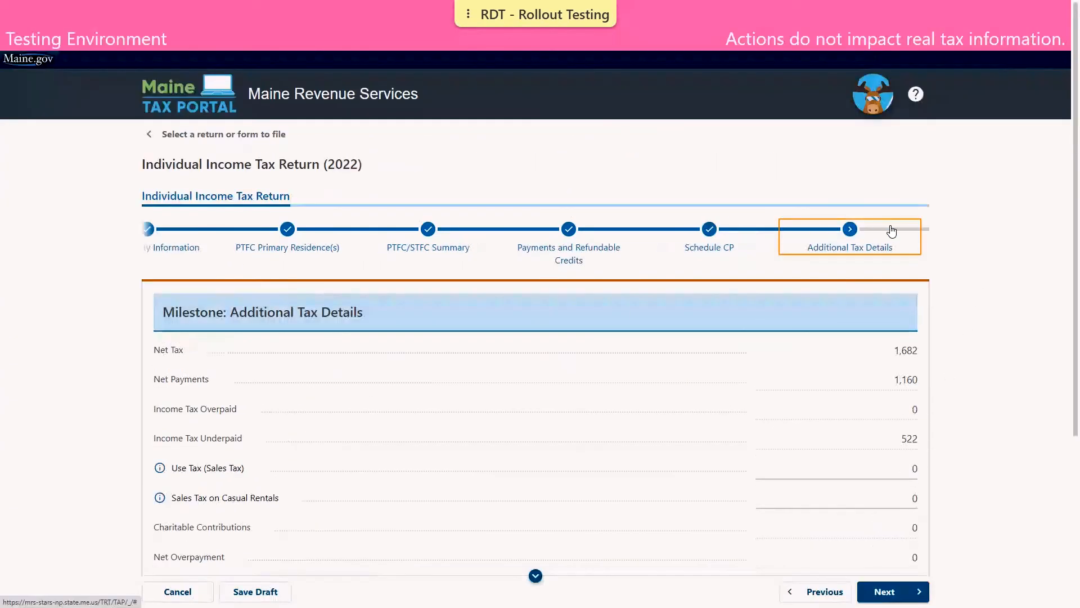
{"action": "scroll", "coordinate": [999, 238], "scroll_direction": "down", "scroll_amount": 3}
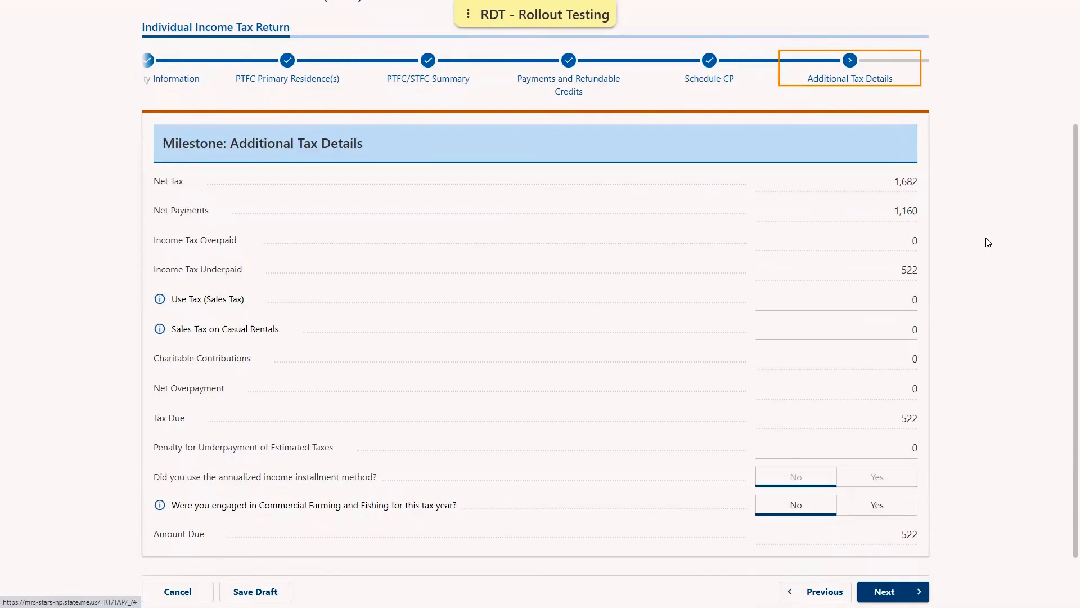
{"action": "left_click", "coordinate": [847, 298]}
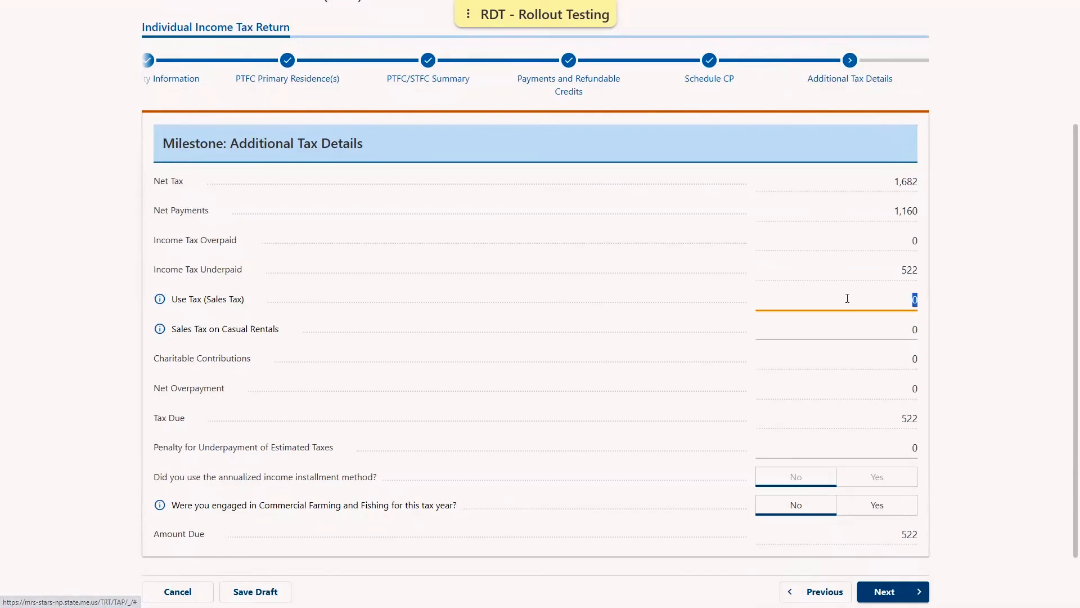
{"action": "key", "text": "BackSpace"}
{"action": "type", "text": "20"}
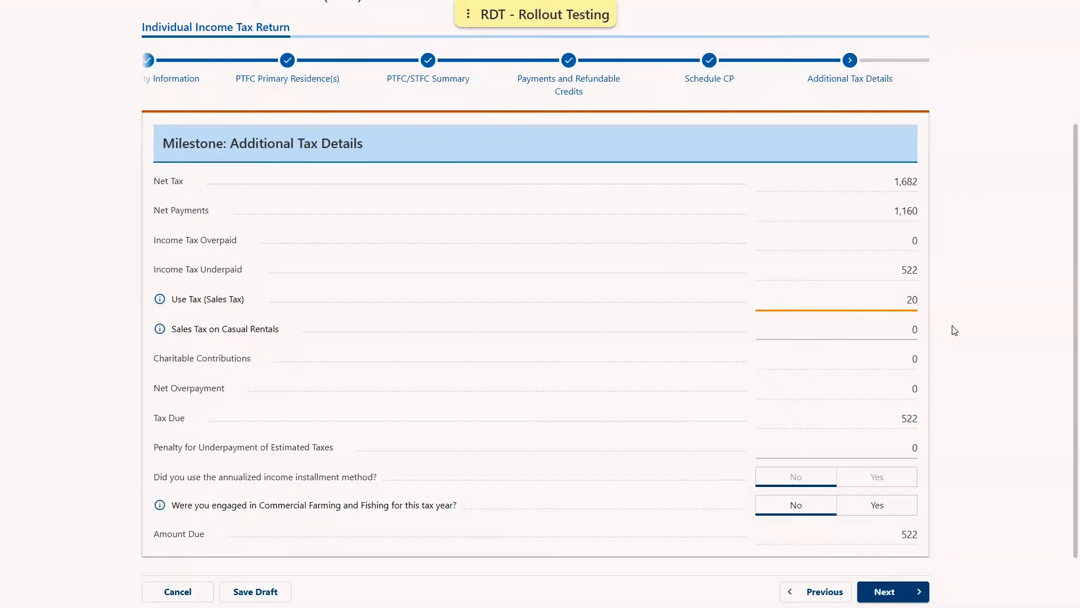
{"action": "left_click", "coordinate": [913, 340]}
{"action": "left_click", "coordinate": [886, 589]}
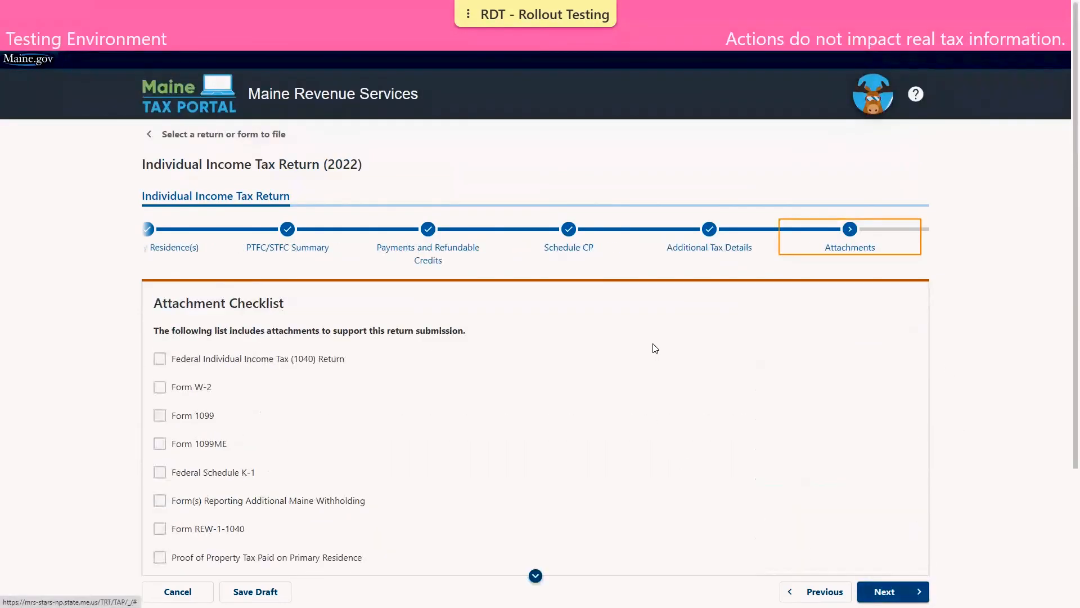
{"action": "scroll", "coordinate": [655, 318], "scroll_direction": "down", "scroll_amount": 3}
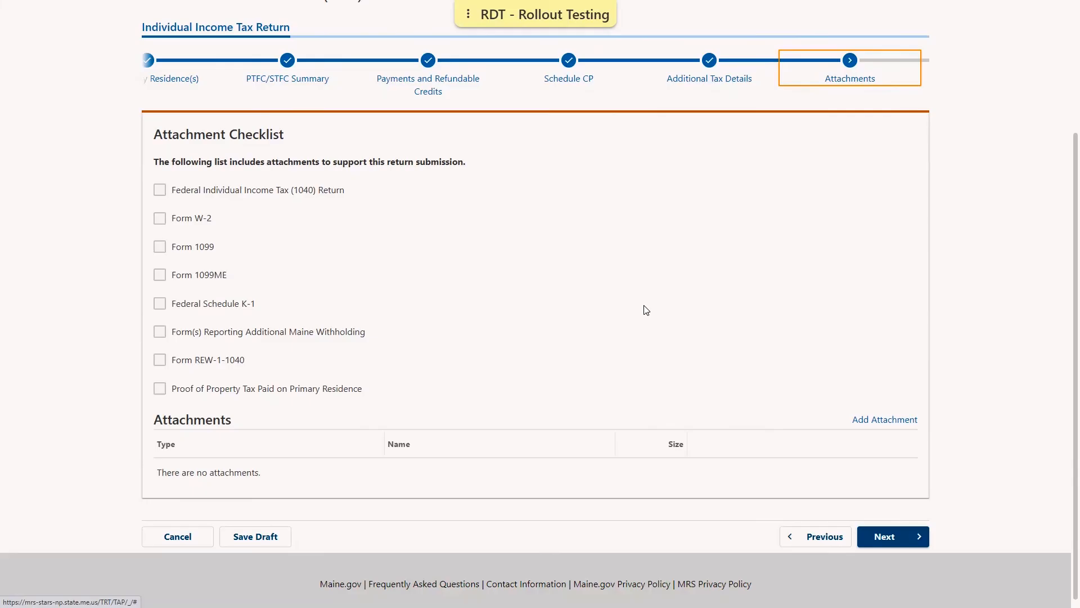
- Attach Demo Attachment.pdf as the Federal Individual Income Tax (1040) Return document, then continue
{"action": "left_click", "coordinate": [876, 420]}
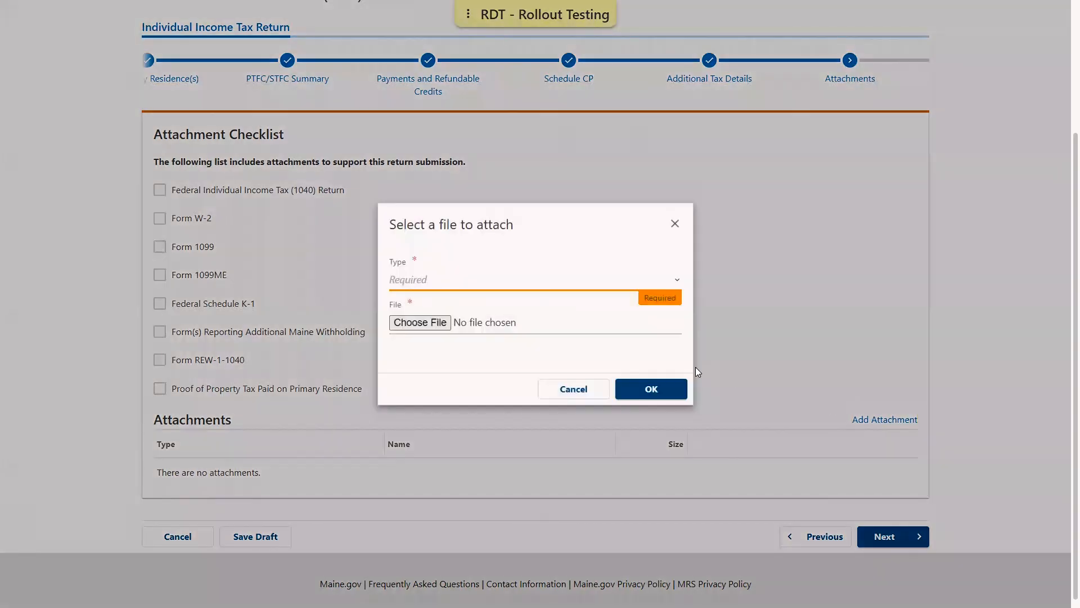
{"action": "left_click", "coordinate": [567, 286]}
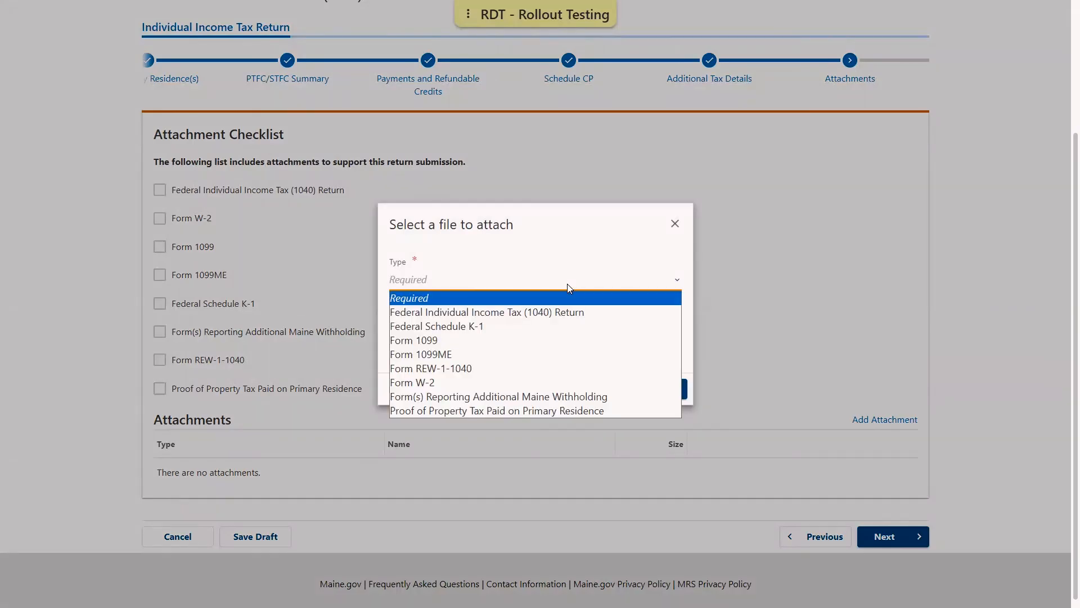
{"action": "left_click", "coordinate": [559, 313]}
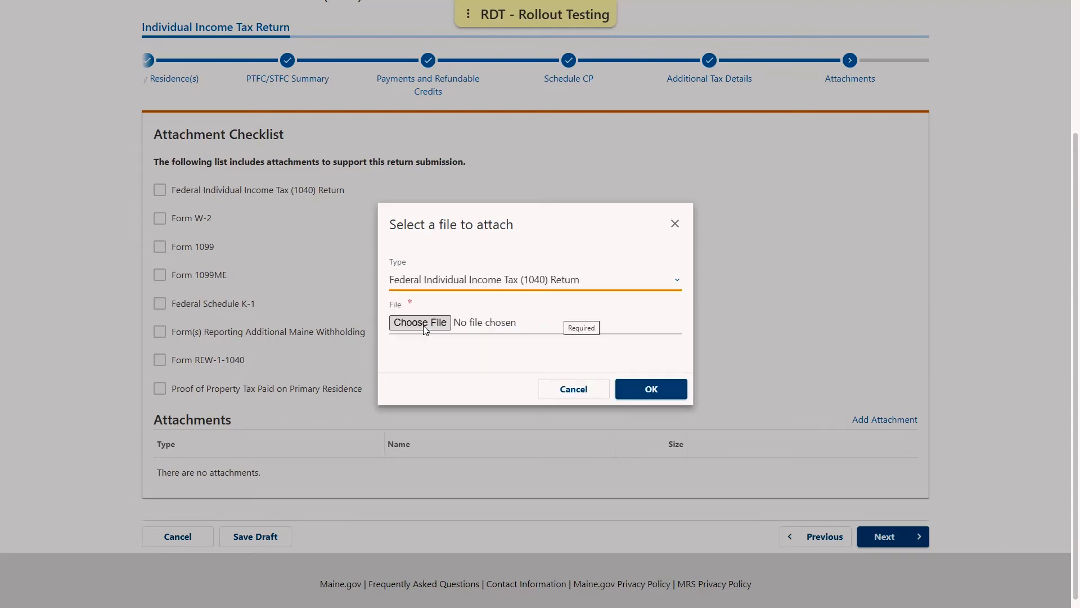
{"action": "left_click", "coordinate": [423, 323]}
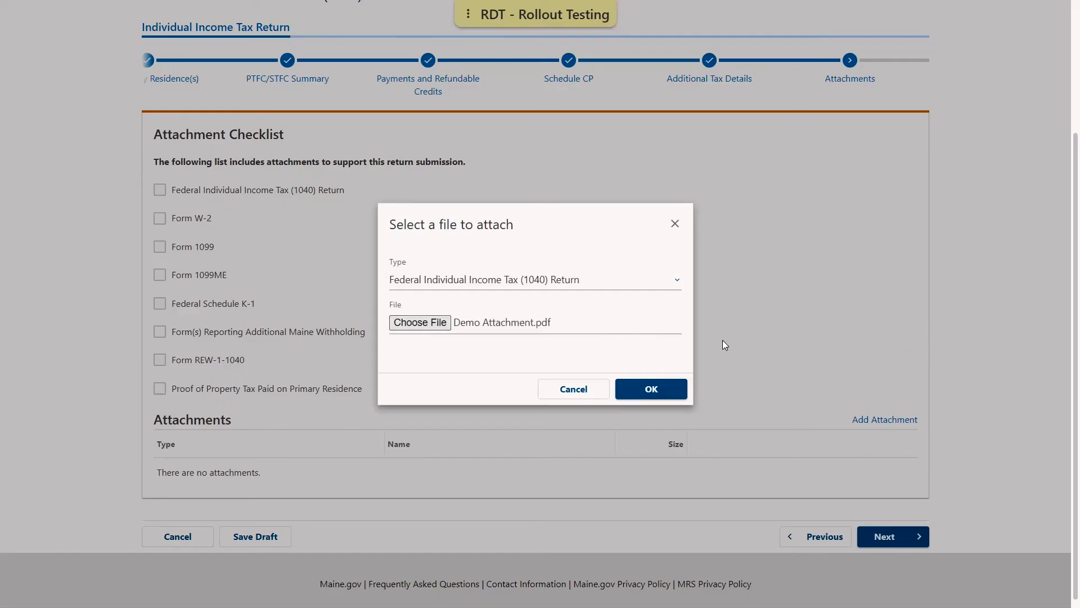
{"action": "left_click", "coordinate": [664, 390]}
{"action": "left_click", "coordinate": [664, 390]}
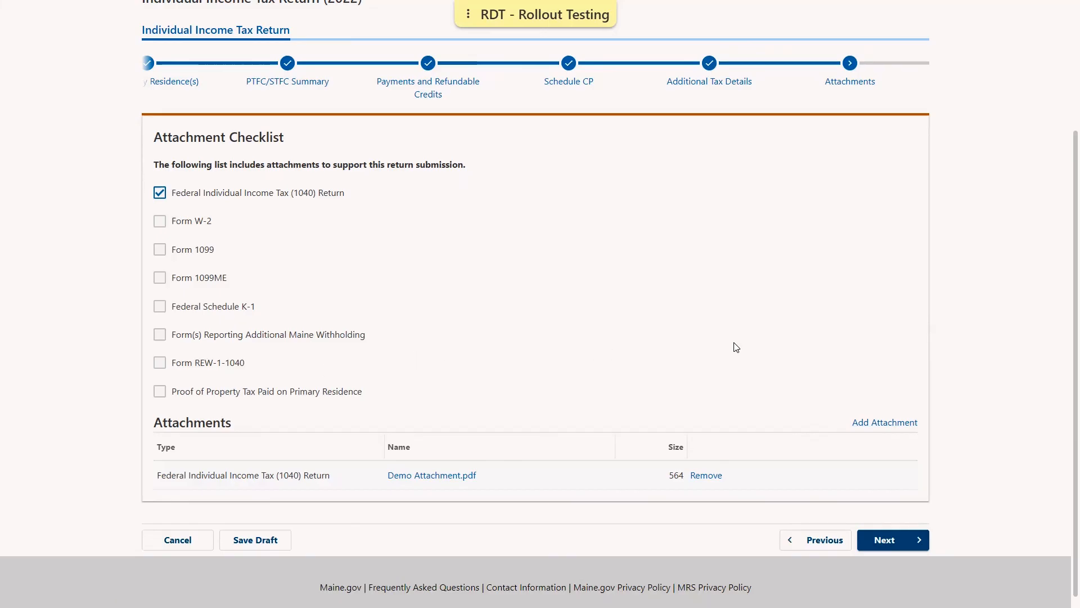
{"action": "left_click", "coordinate": [892, 540]}
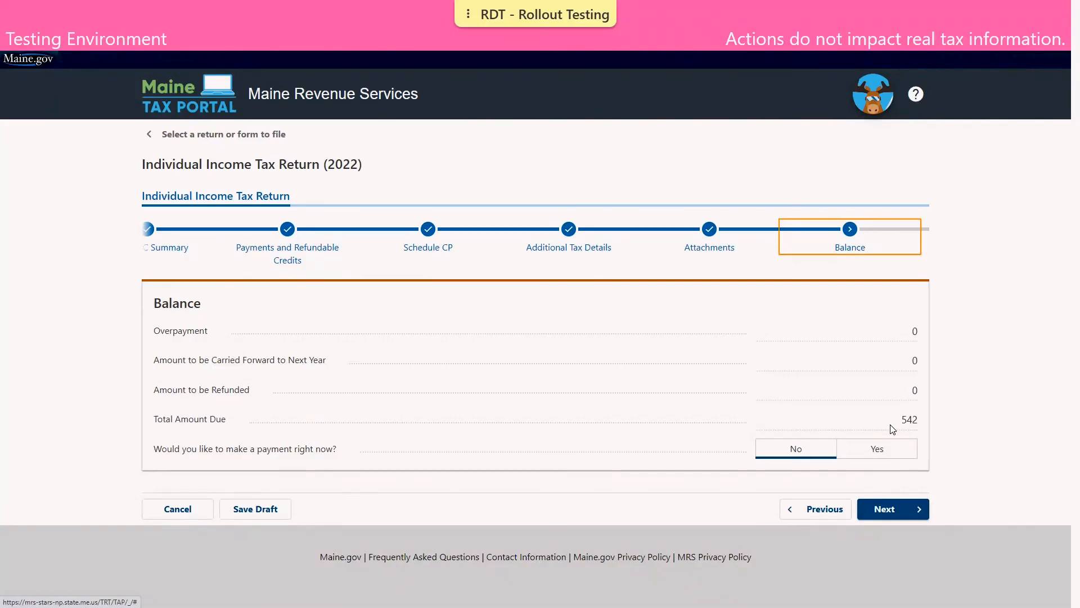
- Answer Yes to paying the 542 amount due now and proceed to payment details
{"action": "left_click", "coordinate": [882, 457]}
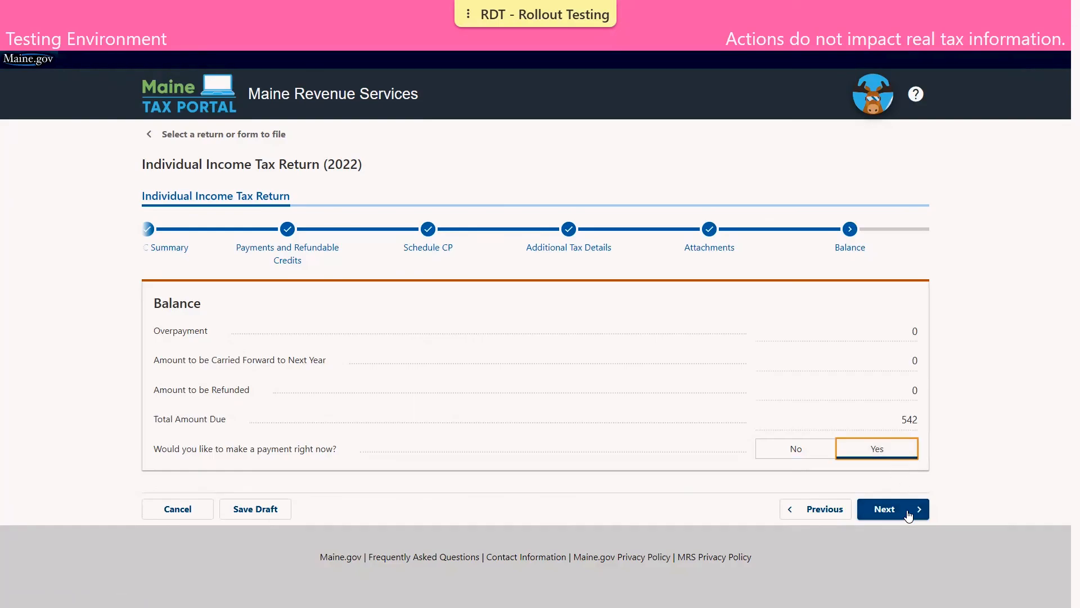
{"action": "left_click", "coordinate": [909, 515]}
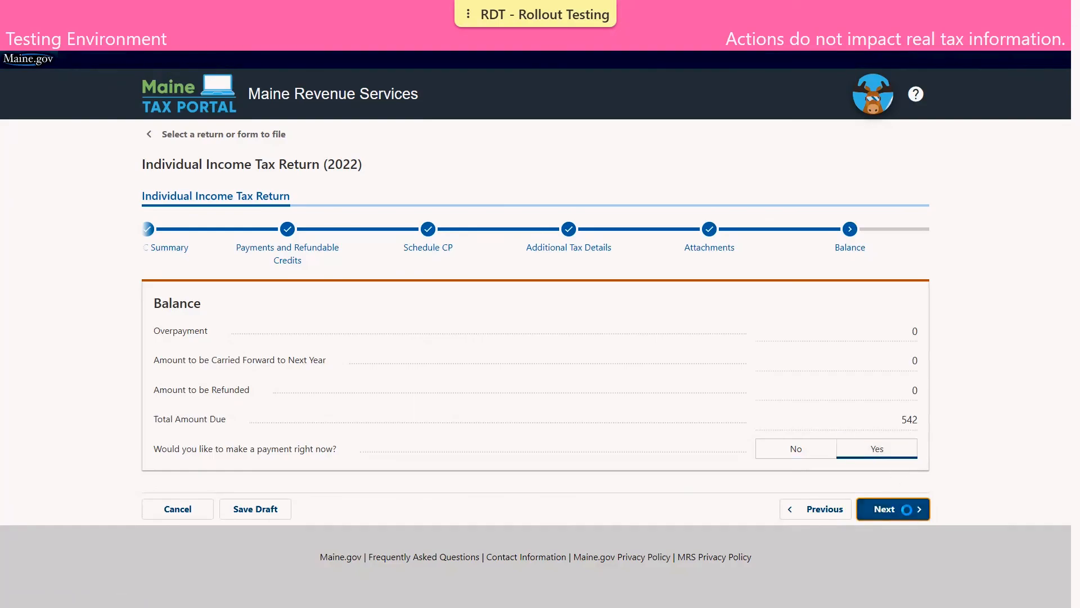
{"action": "scroll", "coordinate": [453, 356], "scroll_direction": "down", "scroll_amount": 1}
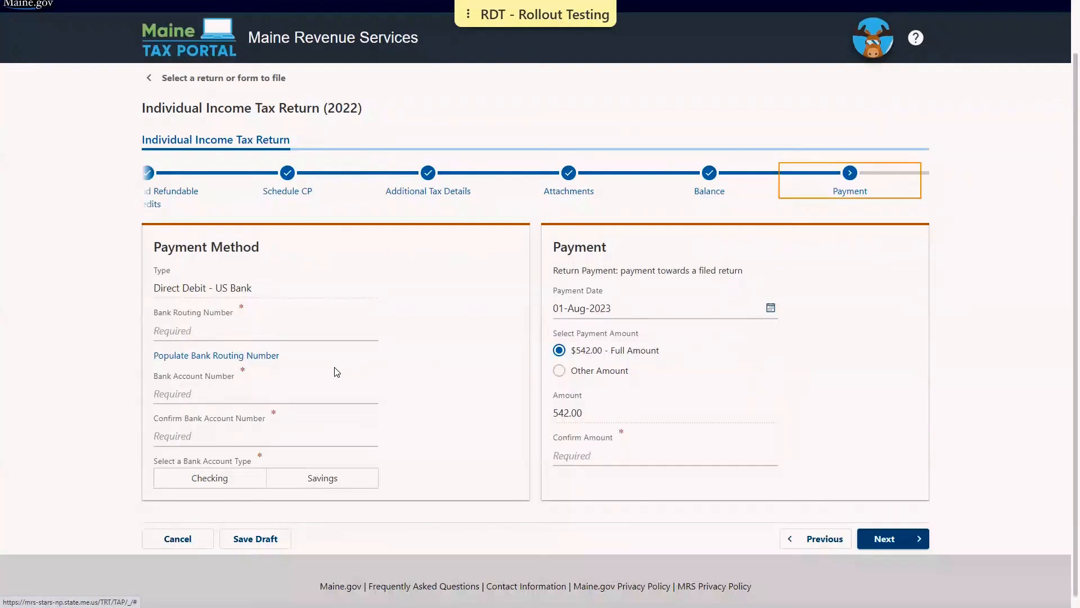
- Fill in the bank details: auto-populated routing number, account number entered twice, Checking account type
{"action": "left_click", "coordinate": [254, 360]}
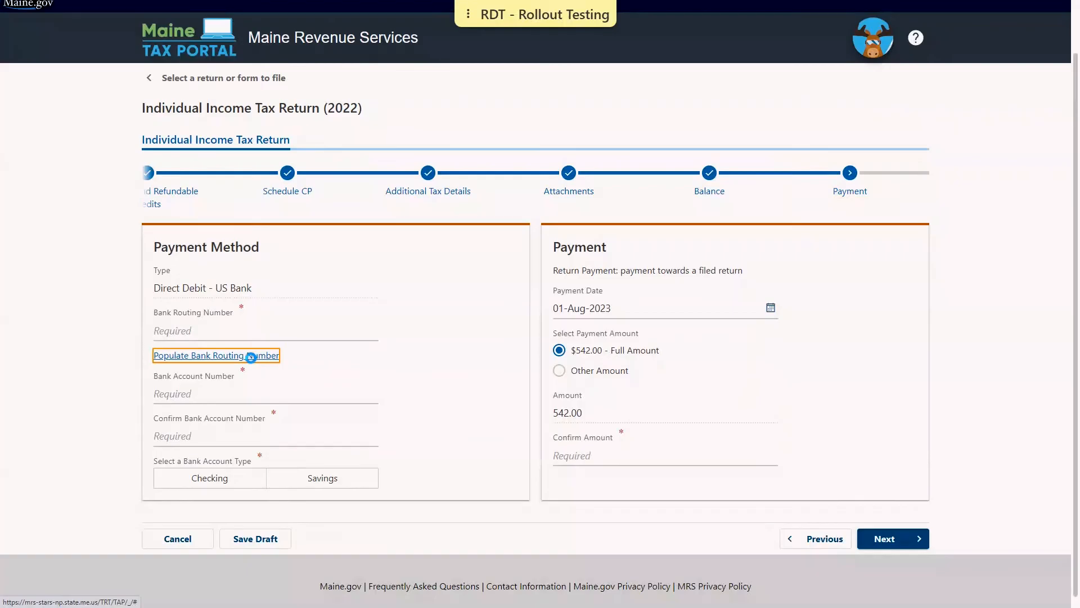
{"action": "left_click", "coordinate": [195, 417]}
{"action": "type", "text": "1"}
{"action": "left_click", "coordinate": [178, 458]}
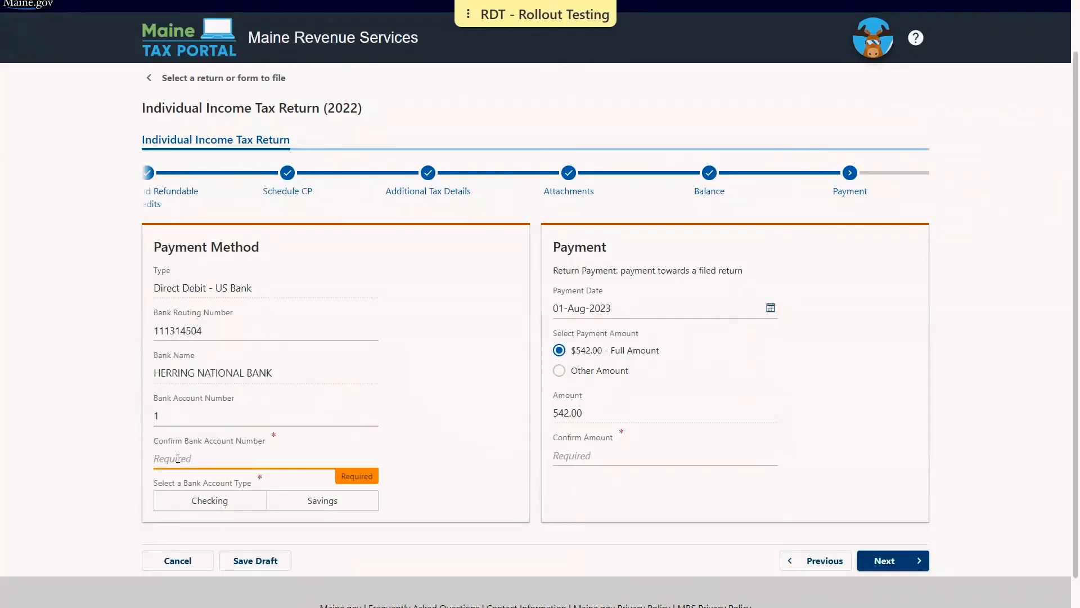
{"action": "type", "text": "1"}
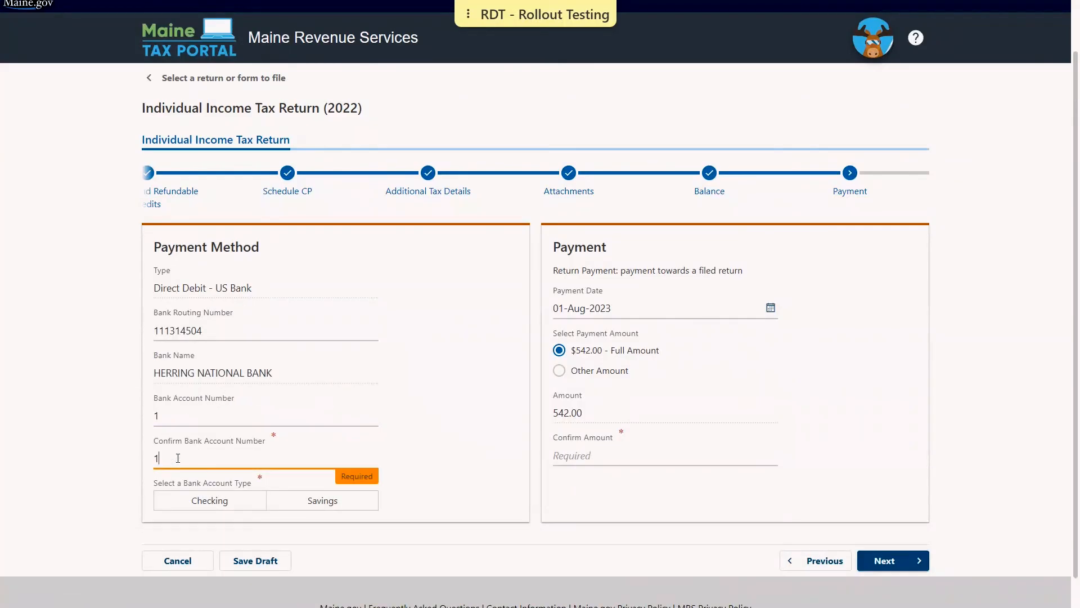
{"action": "left_click", "coordinate": [201, 503]}
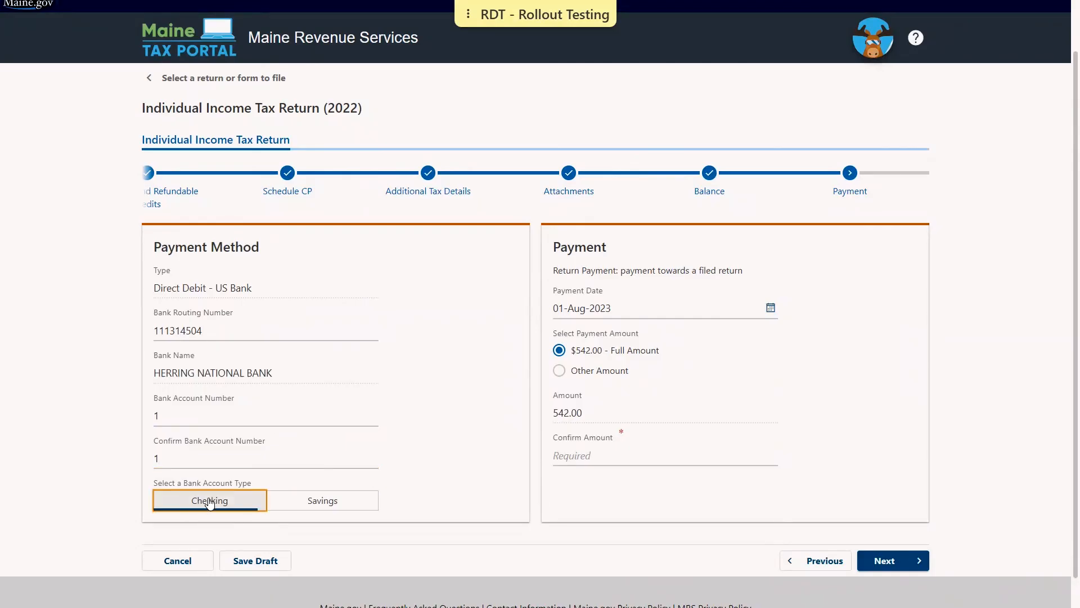
- Enter 542.00 as the confirmation payment amount and proceed to the return summary
{"action": "scroll", "coordinate": [494, 414], "scroll_direction": "down", "scroll_amount": 1}
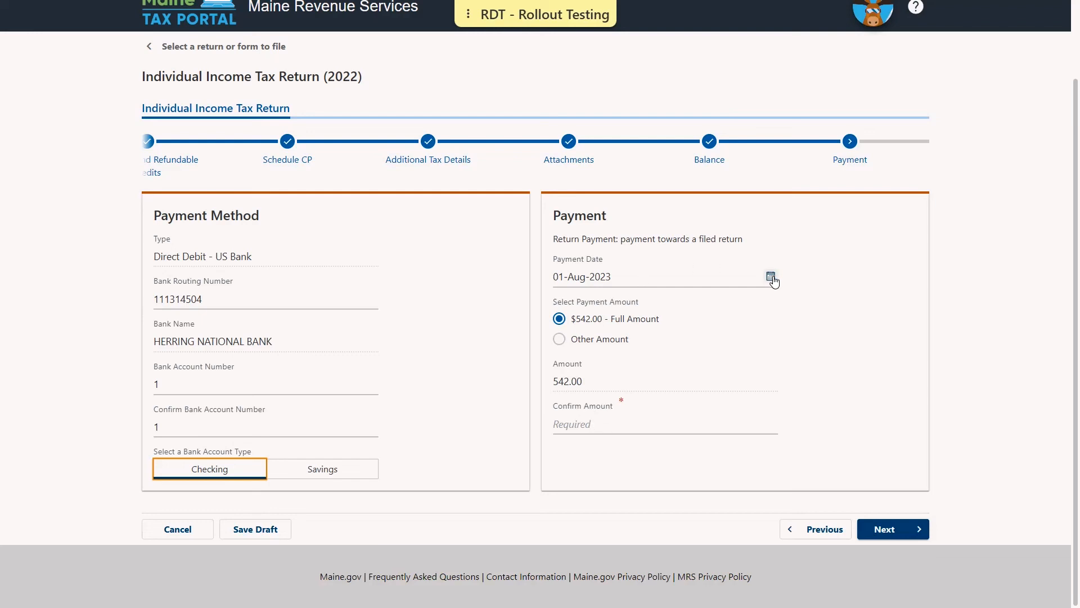
{"action": "left_click", "coordinate": [606, 420]}
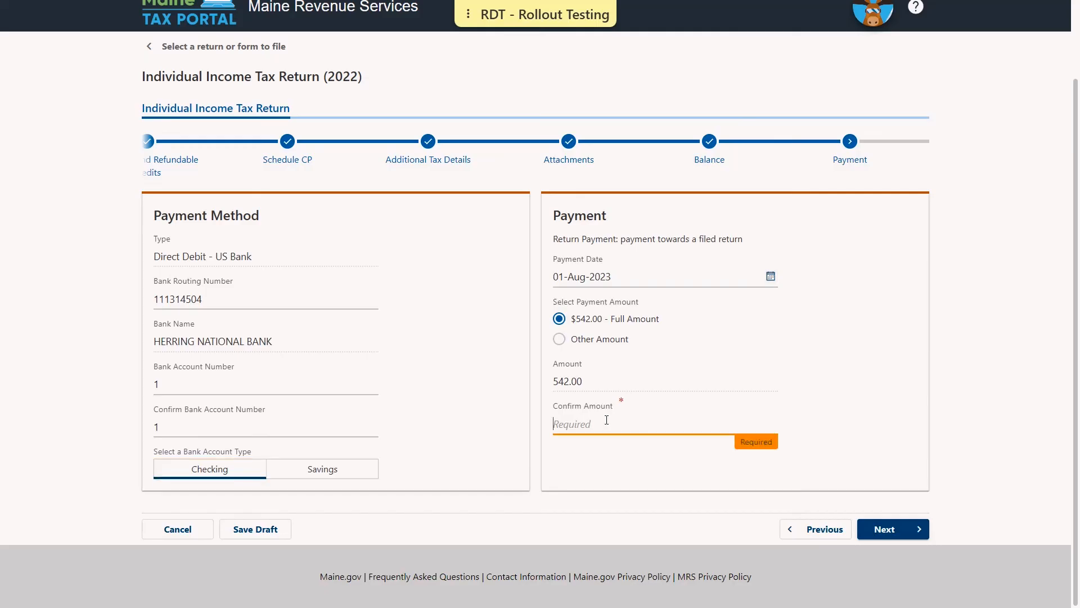
{"action": "type", "text": "542.00"}
{"action": "left_click", "coordinate": [904, 531]}
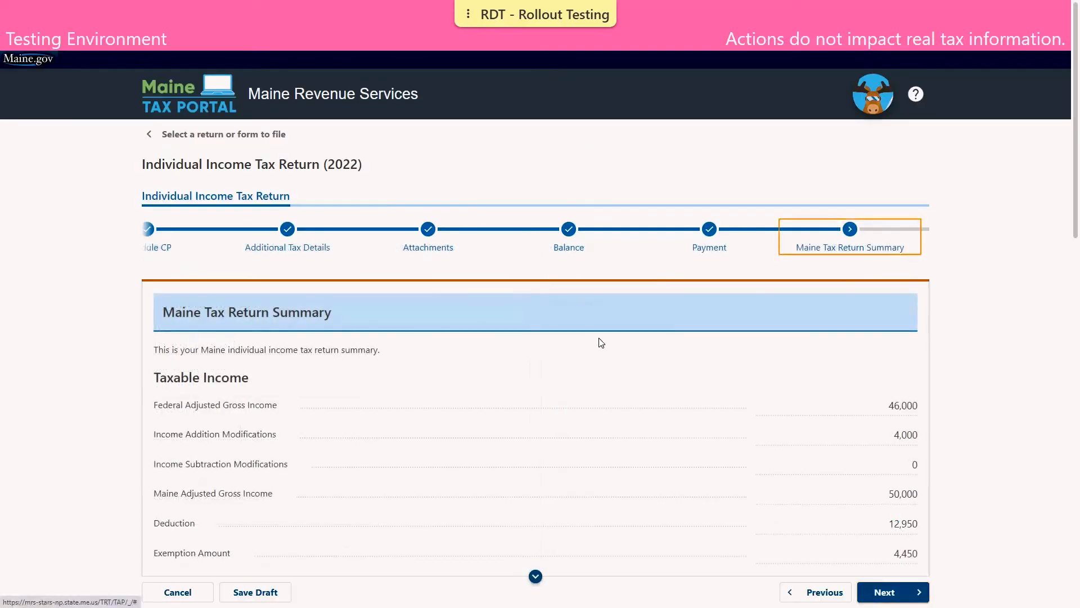
- Review the Maine Tax Return Summary down to the 542 amount due, then continue
{"action": "scroll", "coordinate": [601, 342], "scroll_direction": "down", "scroll_amount": 5}
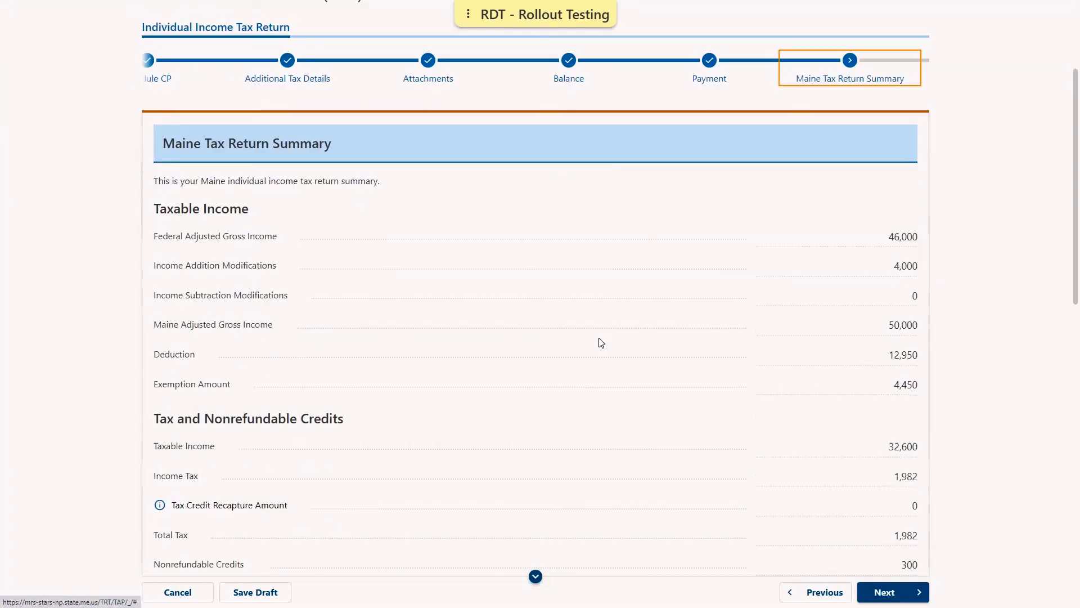
{"action": "scroll", "coordinate": [602, 343], "scroll_direction": "down", "scroll_amount": 1}
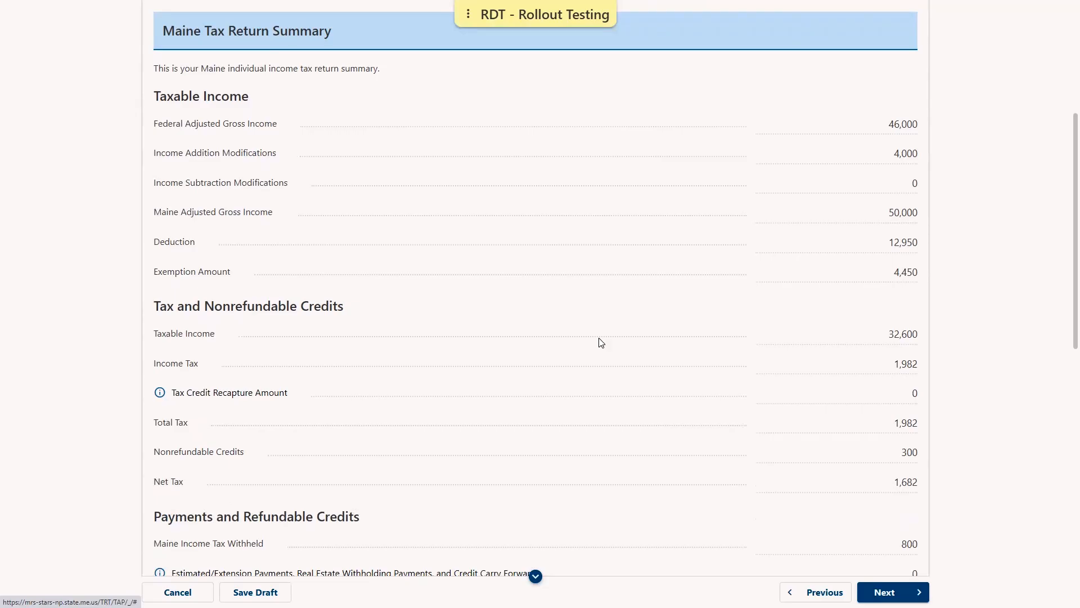
{"action": "scroll", "coordinate": [601, 343], "scroll_direction": "down", "scroll_amount": 11}
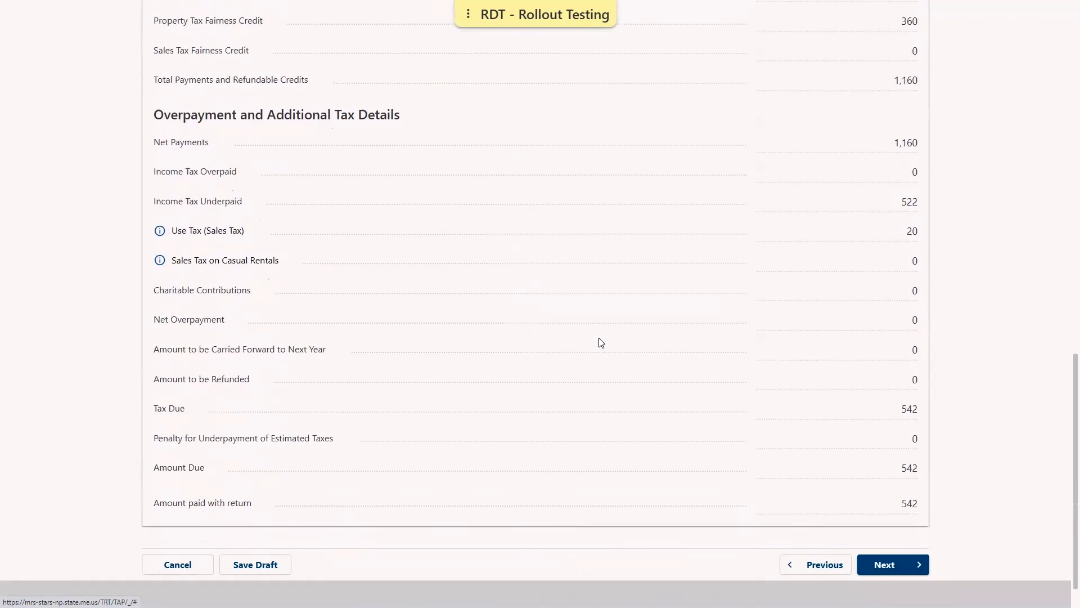
{"action": "left_click", "coordinate": [897, 529]}
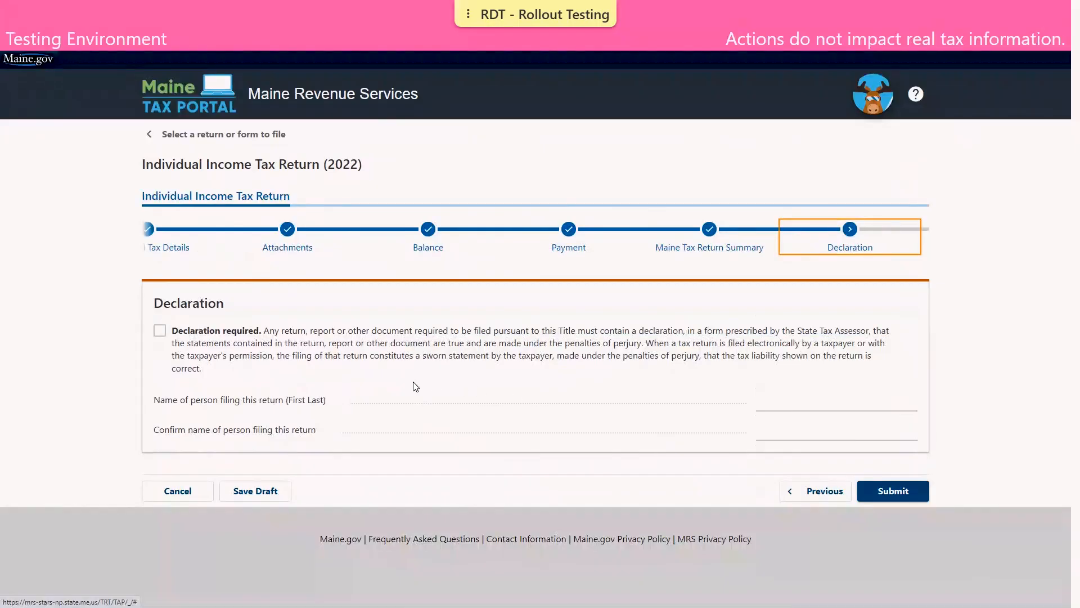
- Tick the declaration, enter the filer's name in both name fields, and submit the return
{"action": "left_click", "coordinate": [160, 331]}
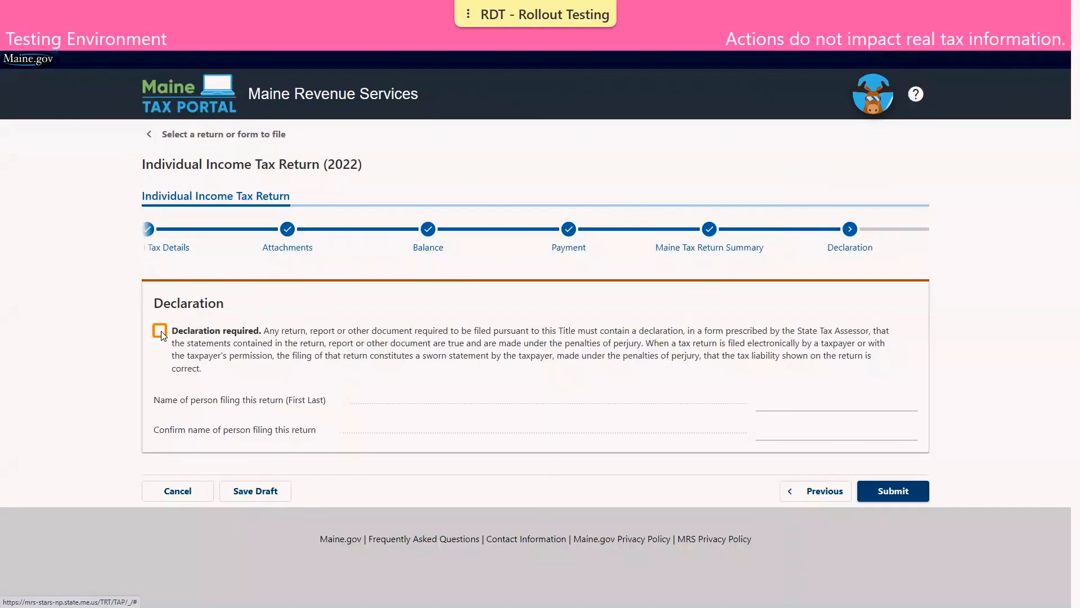
{"action": "left_click", "coordinate": [769, 400]}
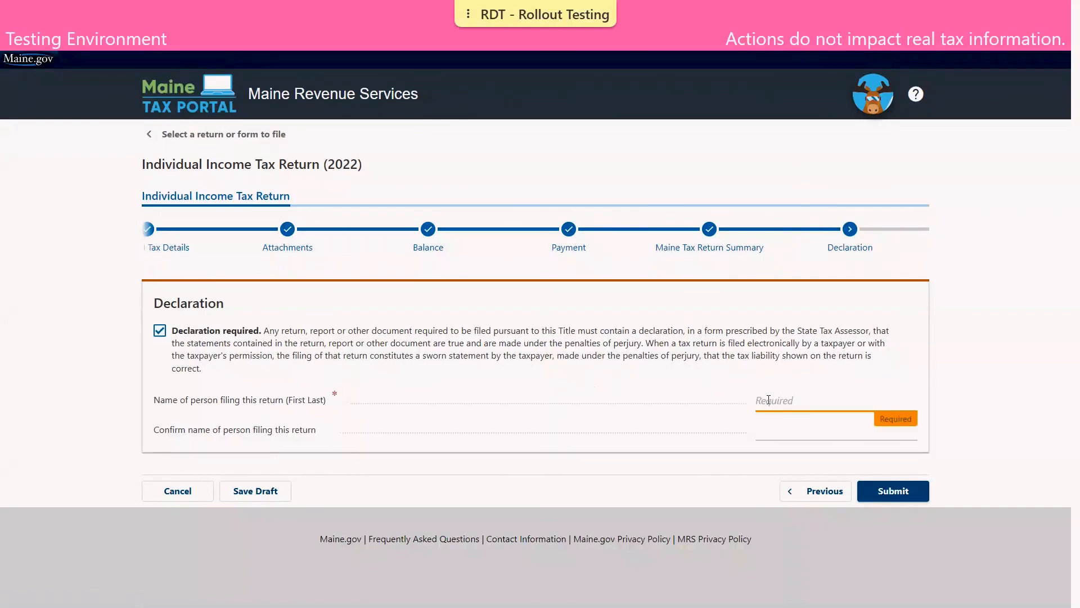
{"action": "type", "text": "TOM TAXPAYER"}
{"action": "key", "text": "Tab"}
{"action": "type", "text": "TOM TAXPAYER"}
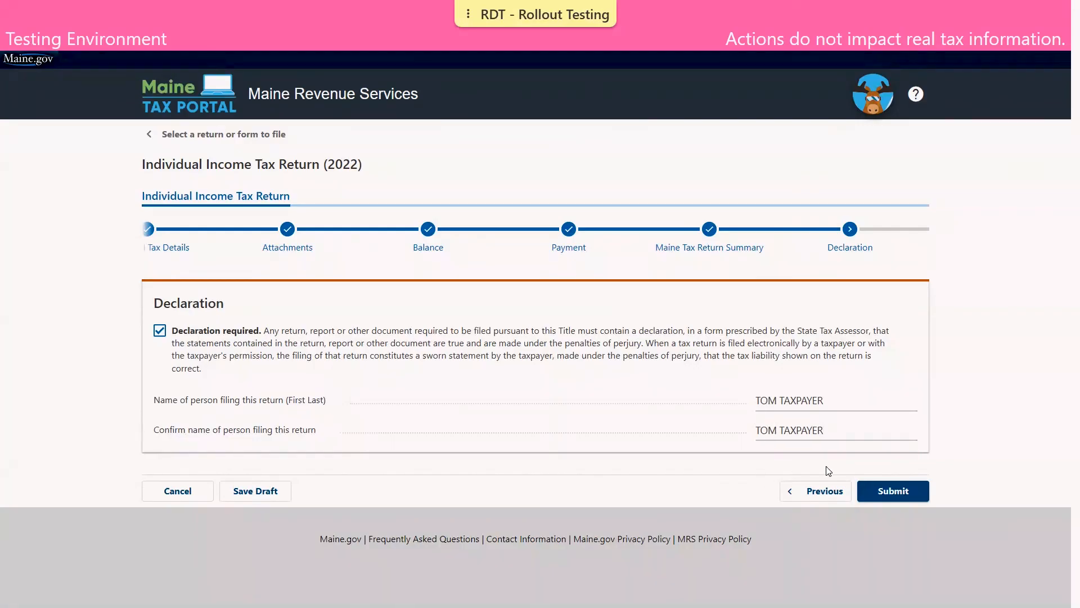
{"action": "left_click", "coordinate": [903, 490]}
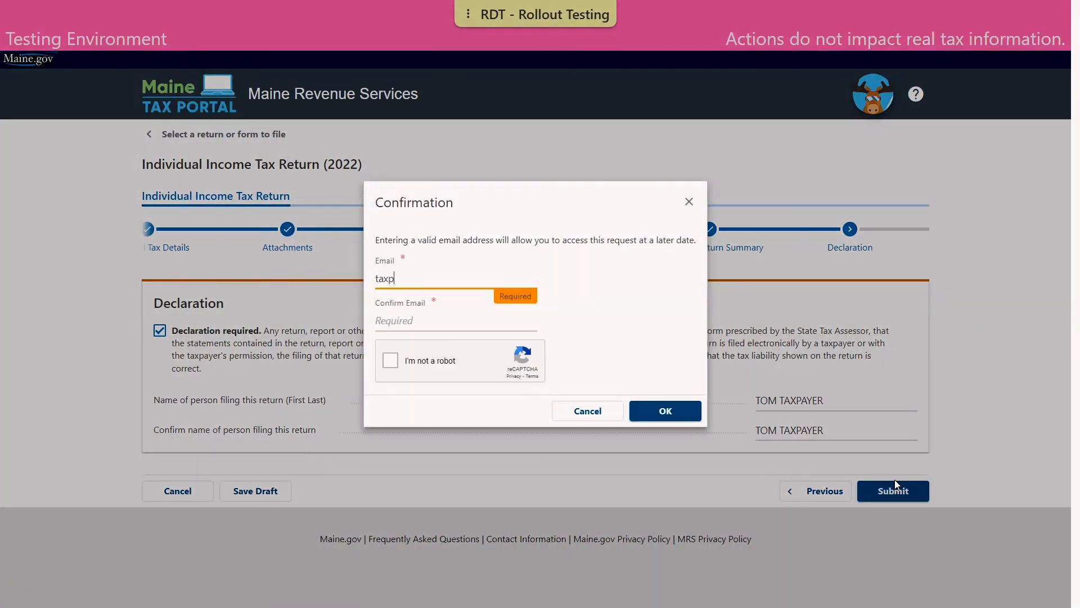
- Enter and confirm the contact e-mail address, then pass the I'm not a robot check
{"action": "key", "text": "Tab"}
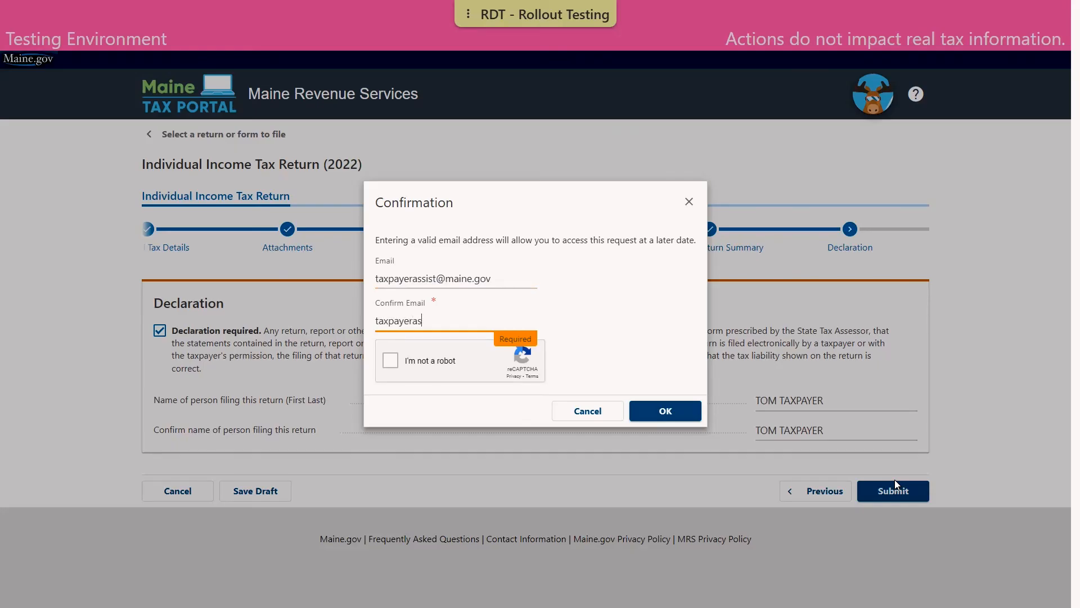
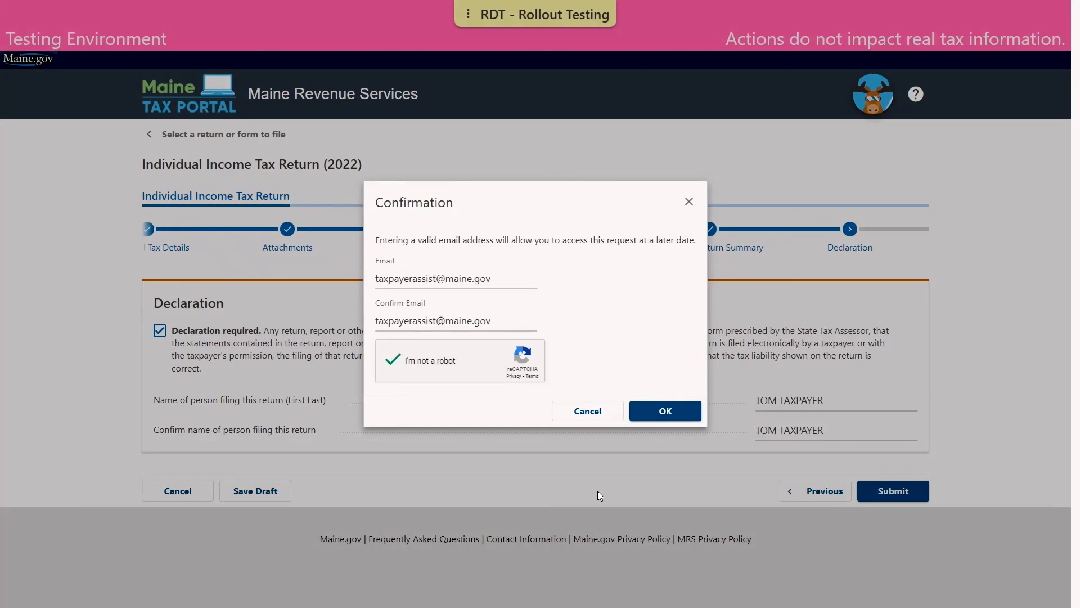
{"action": "left_click", "coordinate": [668, 413]}
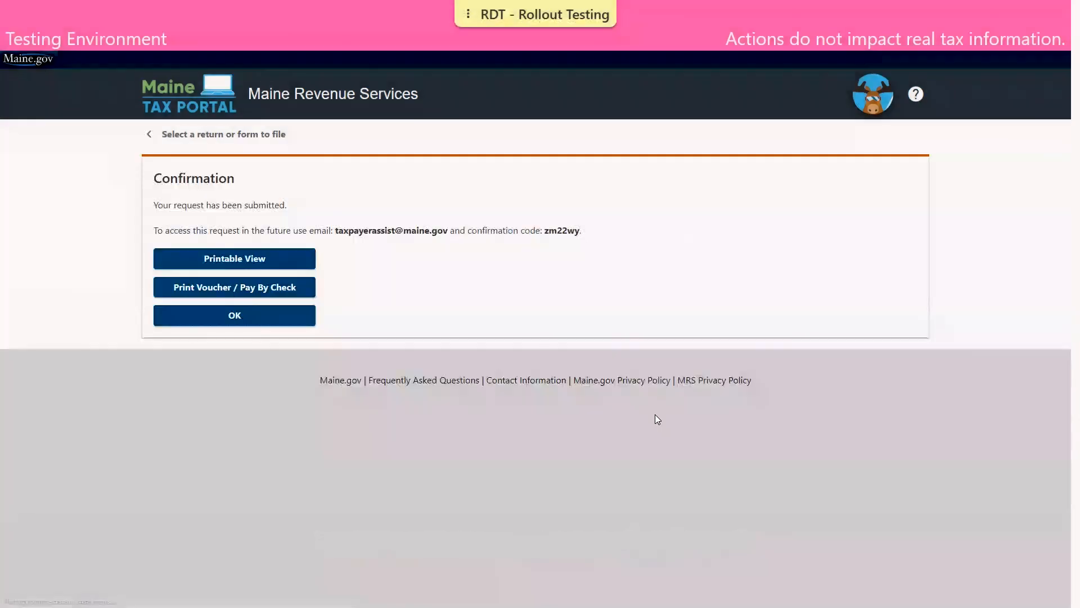